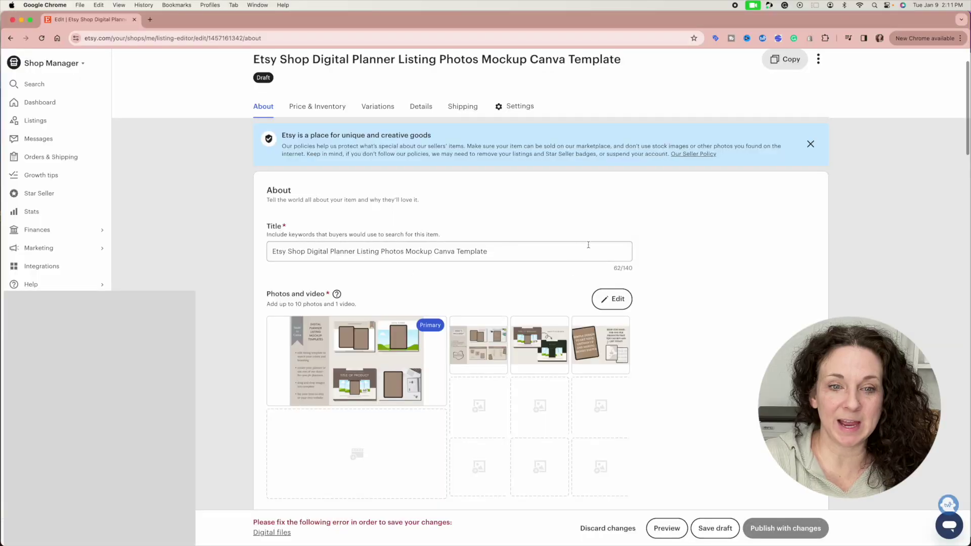
Scroll through the 82-page workbook grid, from the cover and table of contents to the module pages.
{"action": "scroll", "coordinate": [587, 246], "scroll_direction": "down", "scroll_amount": 7}
{"action": "scroll", "coordinate": [331, 256], "scroll_direction": "down", "scroll_amount": 2}
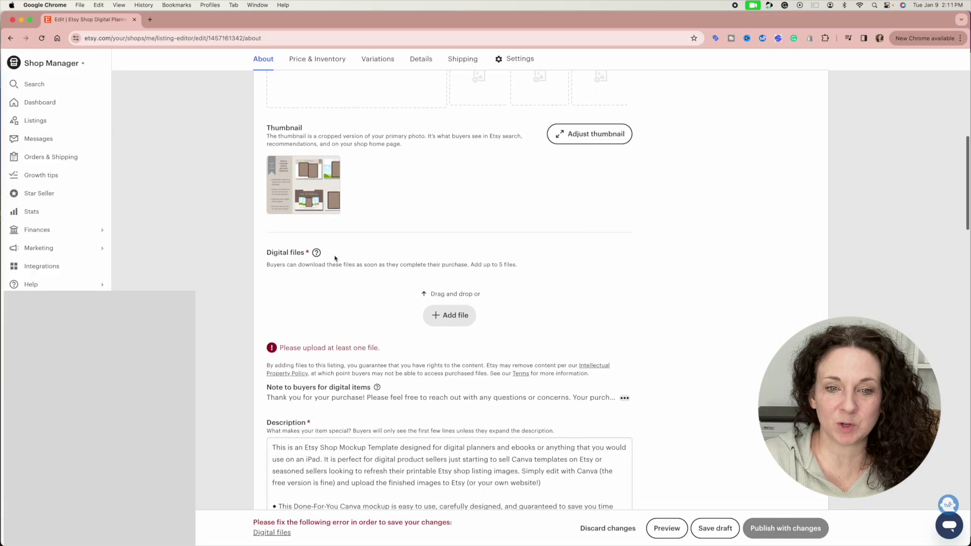
{"action": "scroll", "coordinate": [442, 249], "scroll_direction": "down", "scroll_amount": 2}
{"action": "scroll", "coordinate": [454, 249], "scroll_direction": "up", "scroll_amount": 4}
{"action": "scroll", "coordinate": [454, 250], "scroll_direction": "up", "scroll_amount": 1}
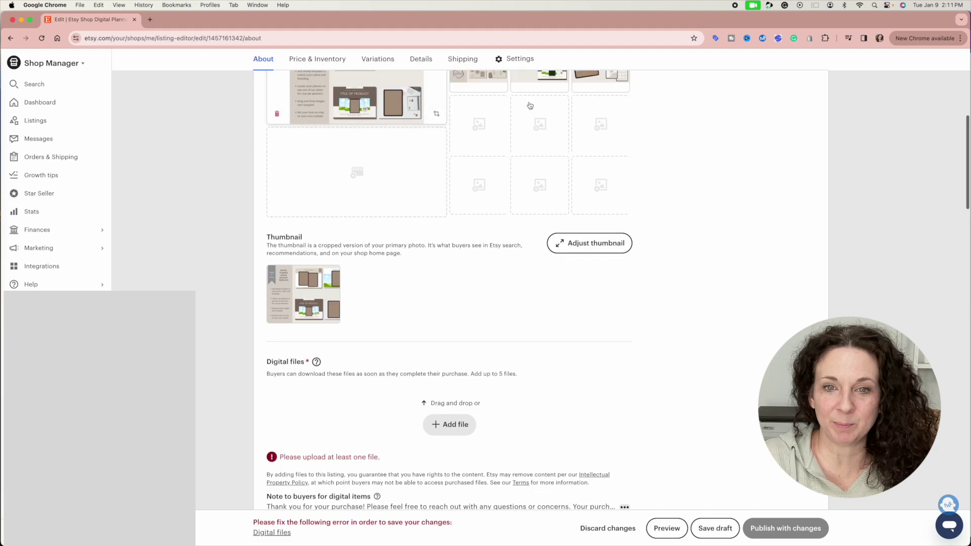
{"action": "scroll", "coordinate": [507, 154], "scroll_direction": "down", "scroll_amount": 5}
{"action": "scroll", "coordinate": [440, 425], "scroll_direction": "down", "scroll_amount": 10}
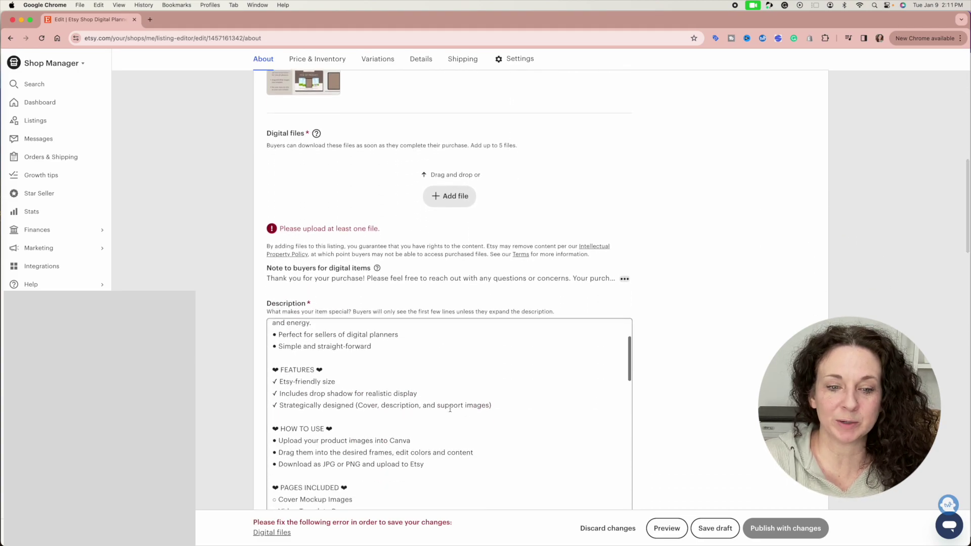
{"action": "scroll", "coordinate": [680, 384], "scroll_direction": "down", "scroll_amount": 5}
{"action": "scroll", "coordinate": [679, 384], "scroll_direction": "down", "scroll_amount": 3}
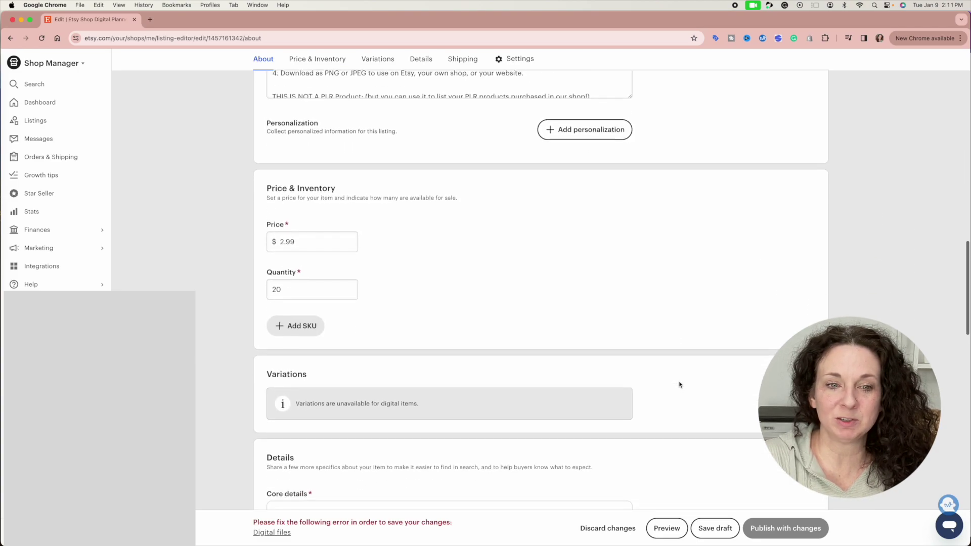
{"action": "scroll", "coordinate": [557, 291], "scroll_direction": "down", "scroll_amount": 6}
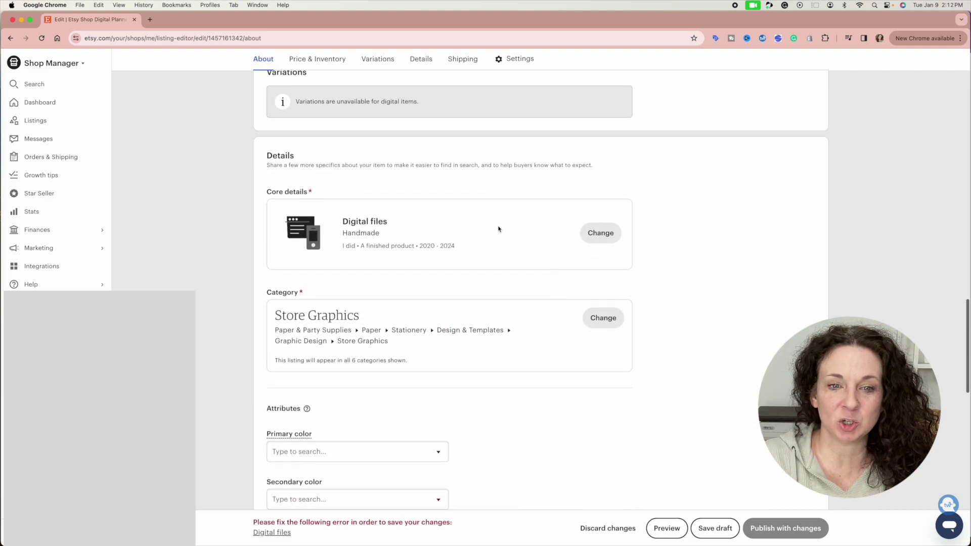
{"action": "scroll", "coordinate": [680, 286], "scroll_direction": "down", "scroll_amount": 2}
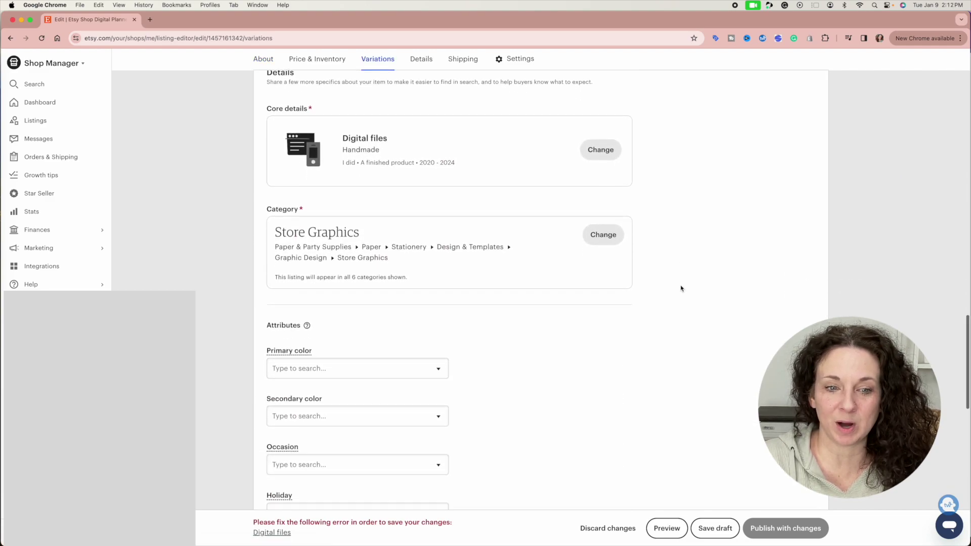
{"action": "scroll", "coordinate": [681, 289], "scroll_direction": "down", "scroll_amount": 9}
{"action": "scroll", "coordinate": [681, 288], "scroll_direction": "up", "scroll_amount": 4}
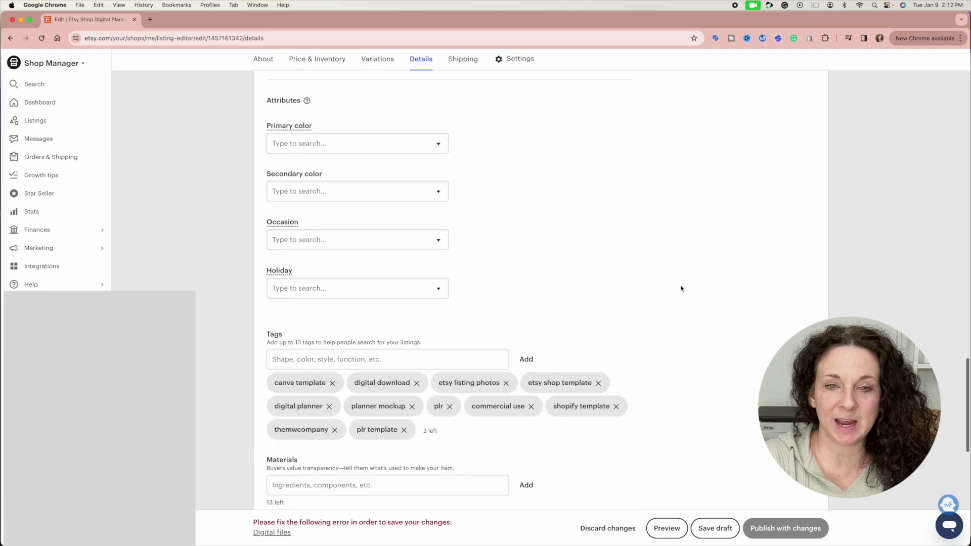
{"action": "scroll", "coordinate": [681, 288], "scroll_direction": "up", "scroll_amount": 15}
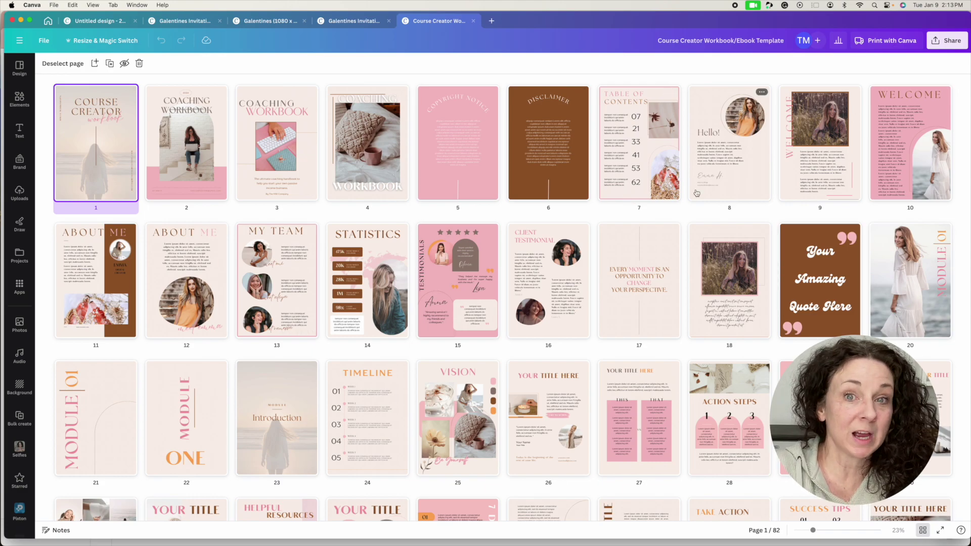
Open the workbook's Share panel and keep the collaboration link at 'Only you can access'.
{"action": "left_click", "coordinate": [935, 42]}
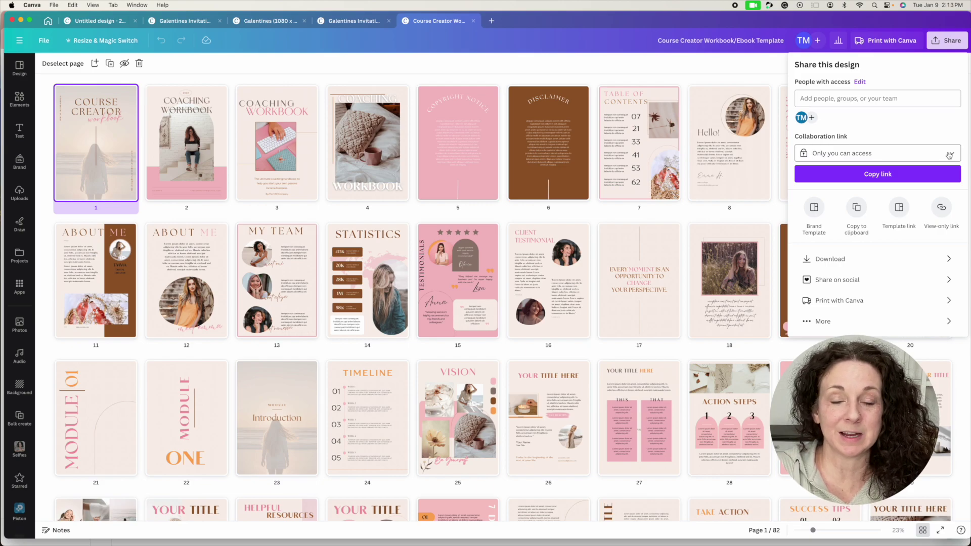
{"action": "left_click", "coordinate": [949, 154]}
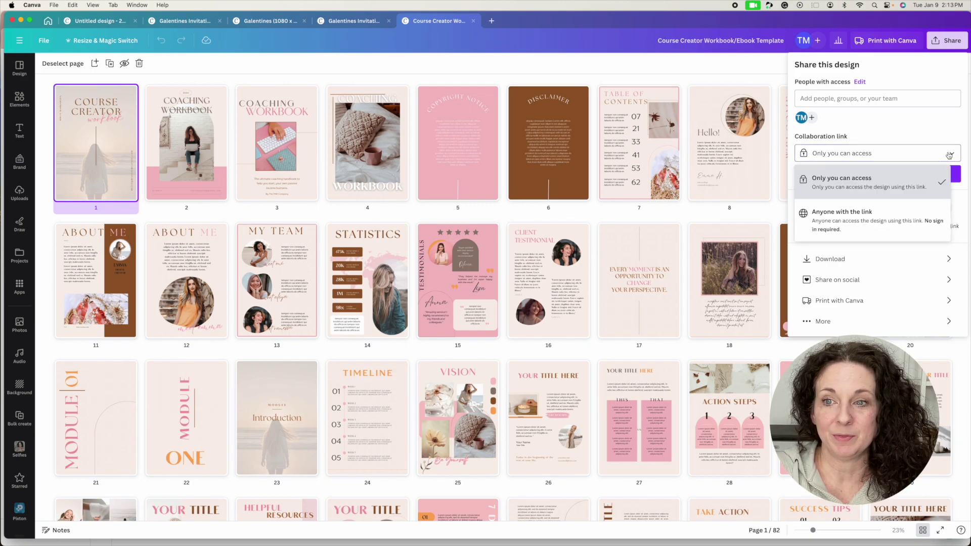
{"action": "left_click", "coordinate": [918, 134]}
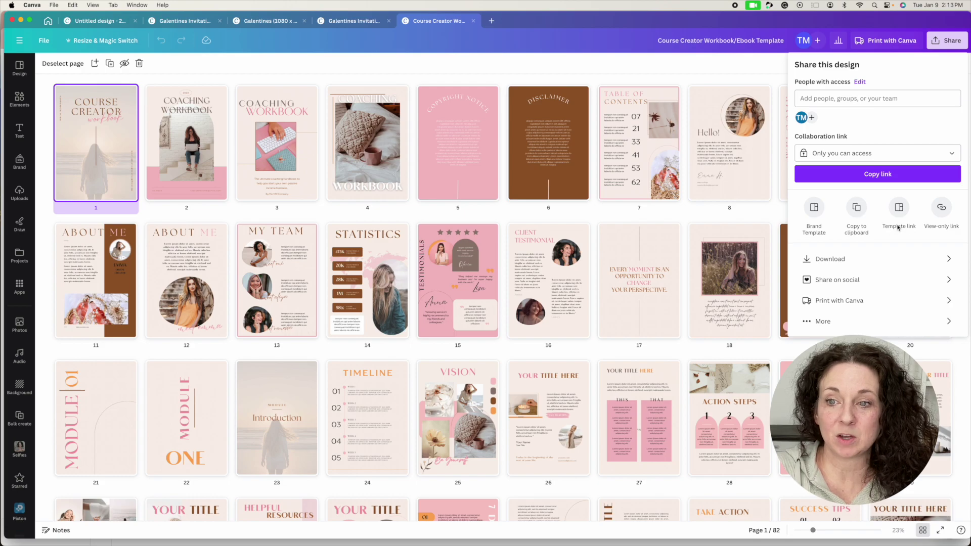
Copy the workbook's template link from Share > More, then go to the Galentines Invitation design.
{"action": "left_click", "coordinate": [825, 322]}
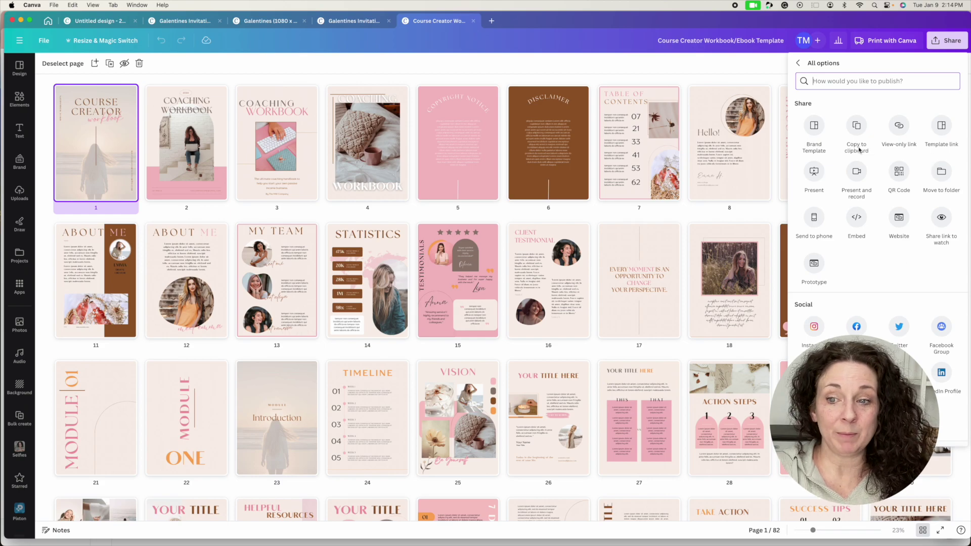
{"action": "left_click", "coordinate": [797, 63]}
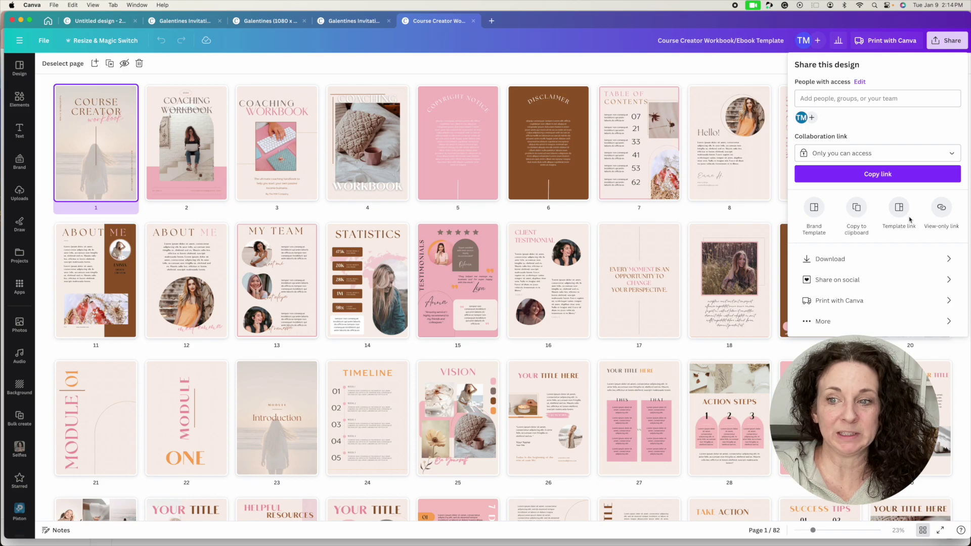
{"action": "left_click", "coordinate": [823, 322]}
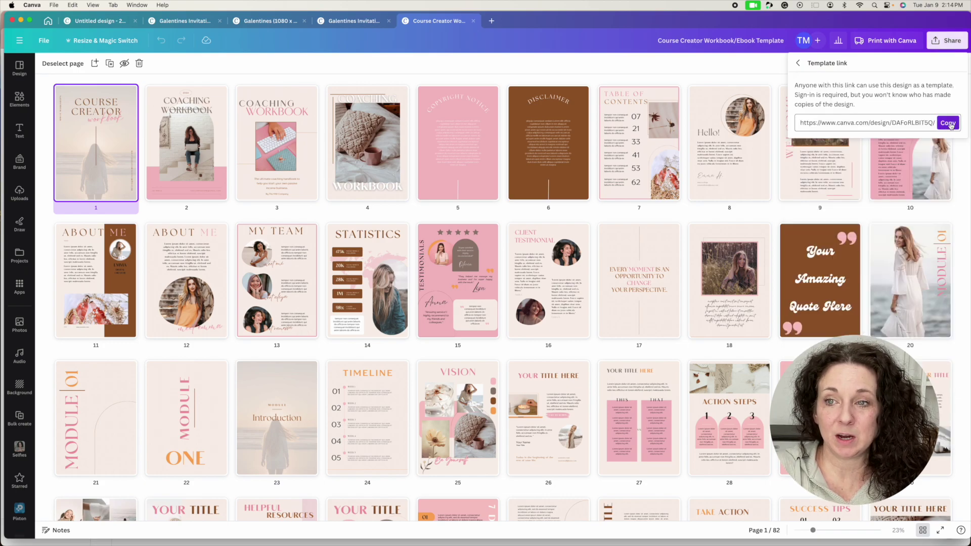
{"action": "left_click", "coordinate": [950, 123]}
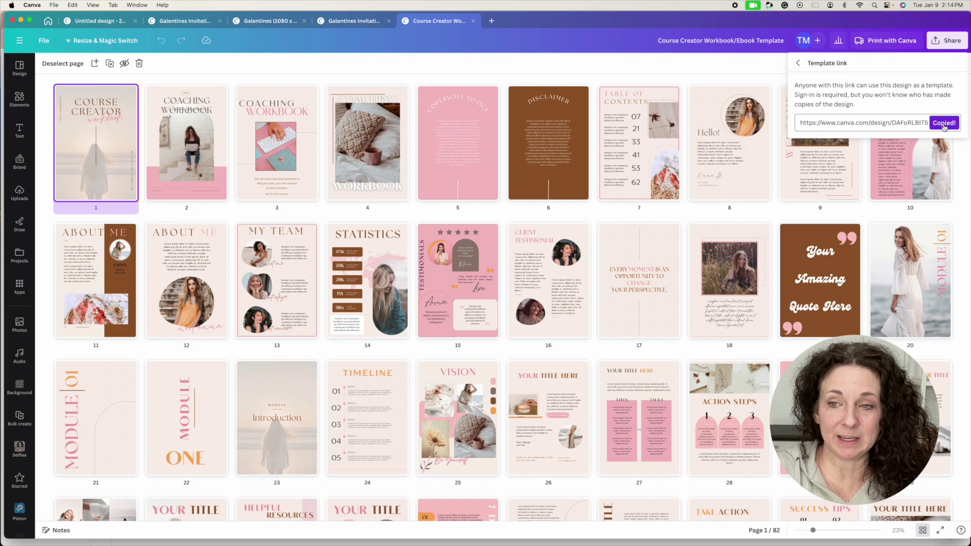
{"action": "left_click", "coordinate": [368, 23]}
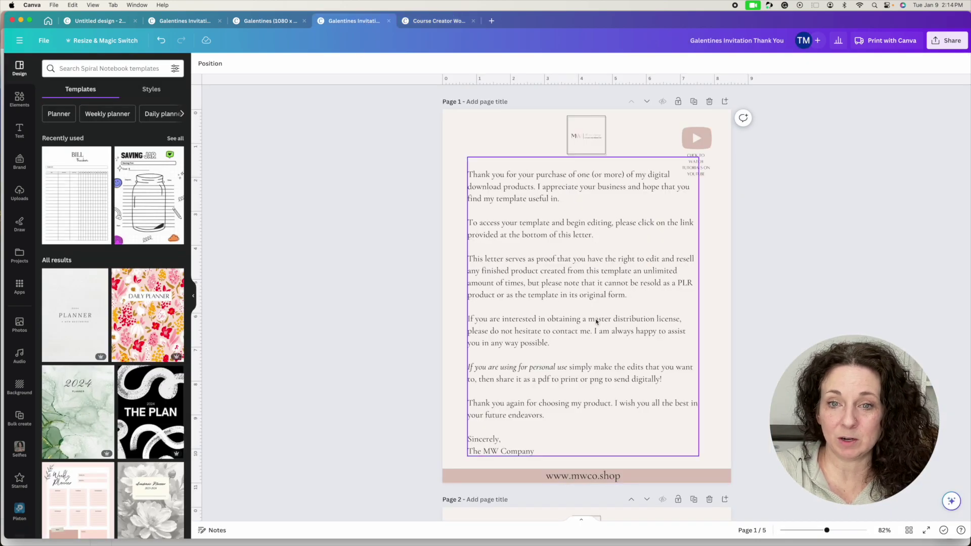
{"action": "scroll", "coordinate": [593, 386], "scroll_direction": "down", "scroll_amount": 2}
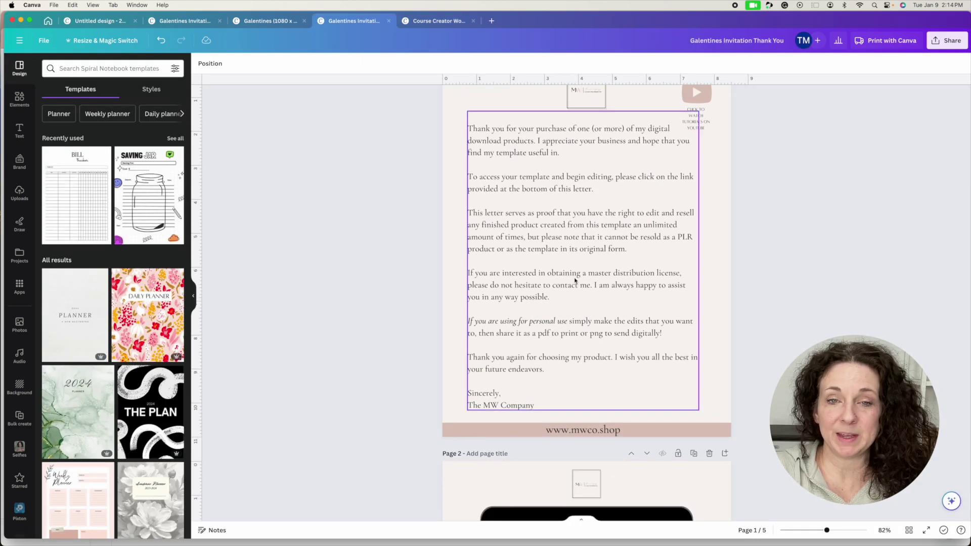
{"action": "scroll", "coordinate": [575, 281], "scroll_direction": "down", "scroll_amount": 10}
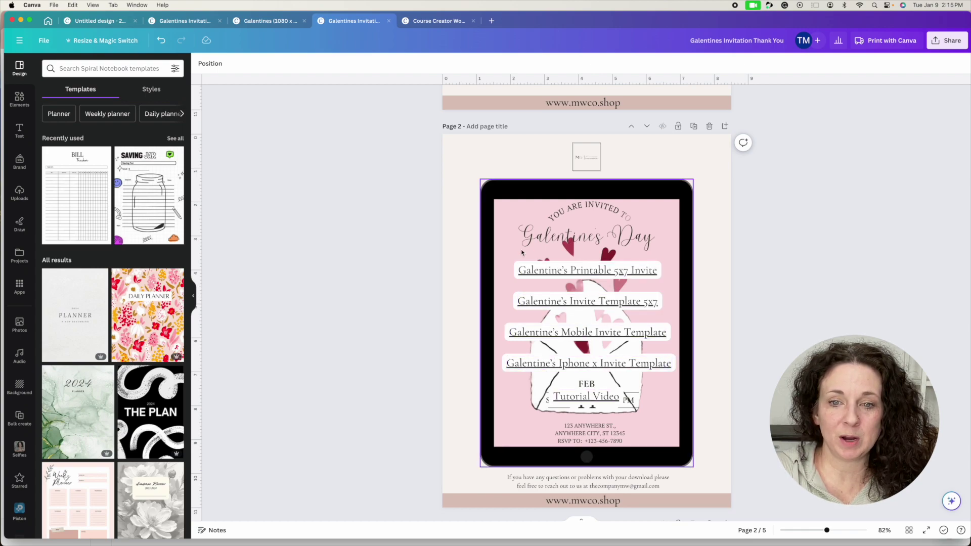
{"action": "scroll", "coordinate": [596, 271], "scroll_direction": "up", "scroll_amount": 1}
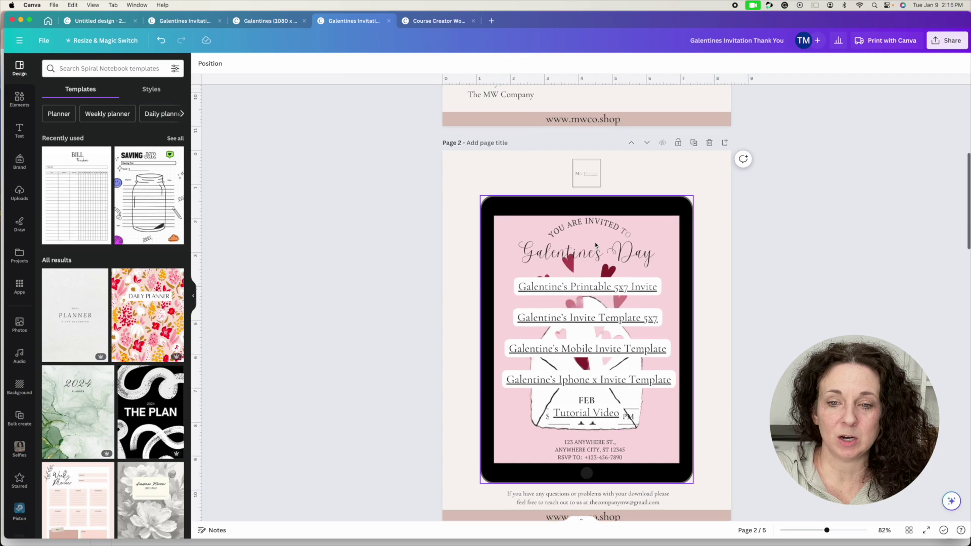
{"action": "left_click", "coordinate": [589, 290]}
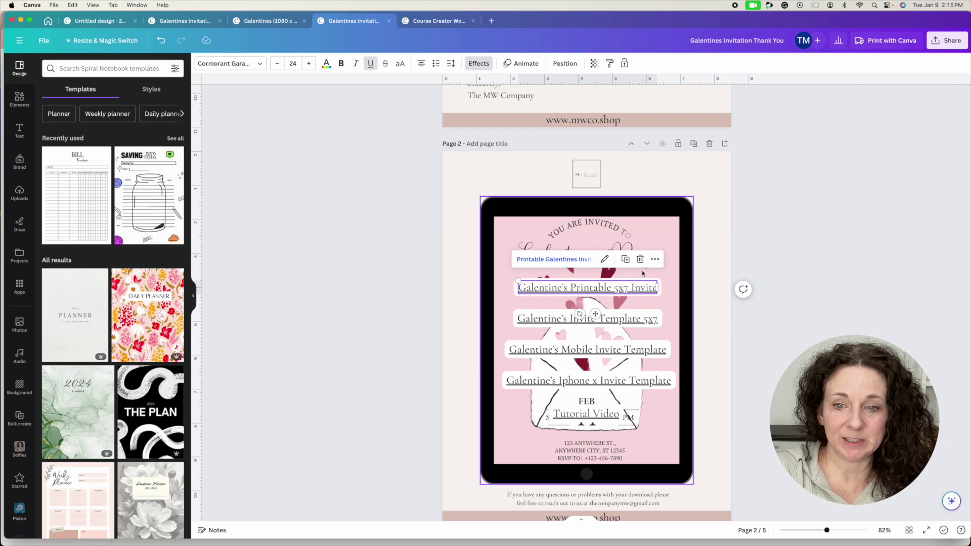
{"action": "left_click", "coordinate": [655, 260]}
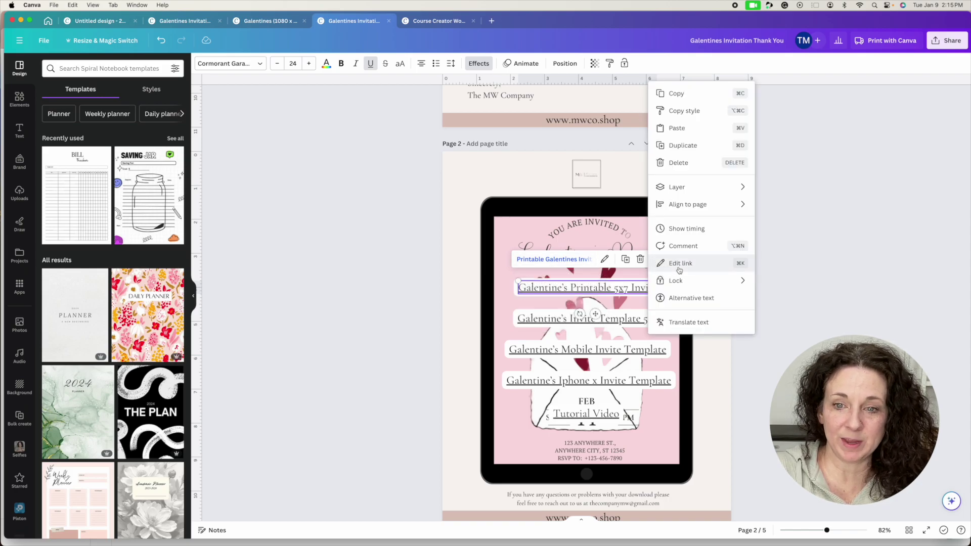
{"action": "left_click", "coordinate": [606, 261]}
{"action": "left_click", "coordinate": [650, 297]}
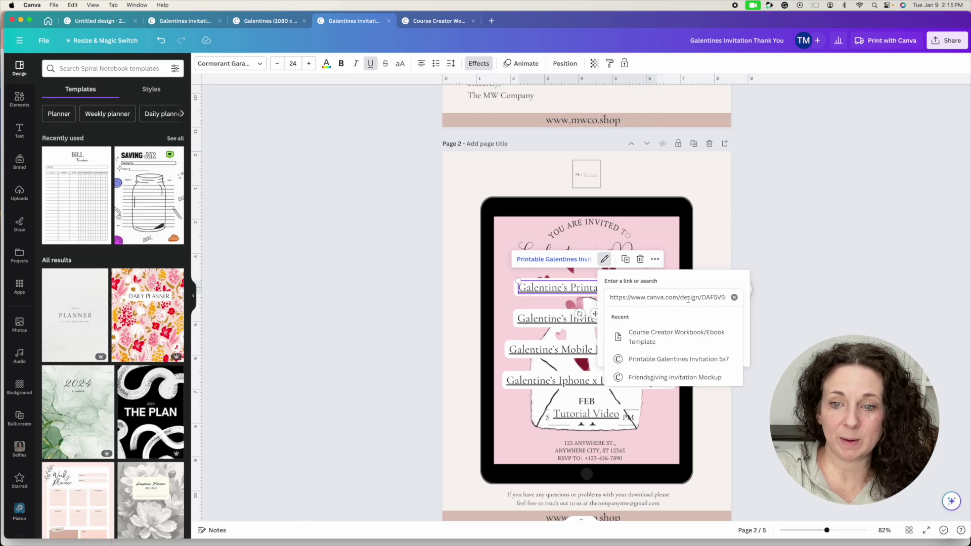
{"action": "left_click", "coordinate": [438, 21]}
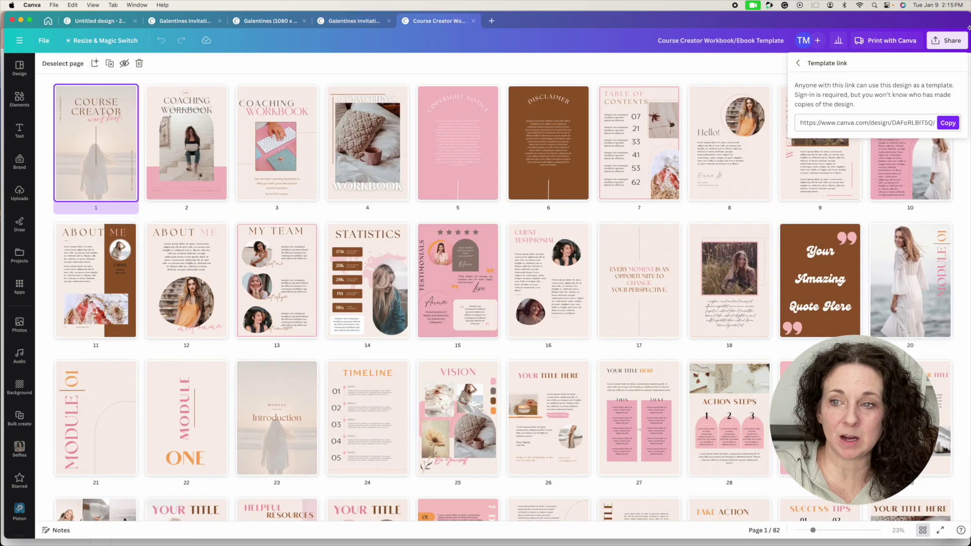
{"action": "left_click", "coordinate": [355, 22]}
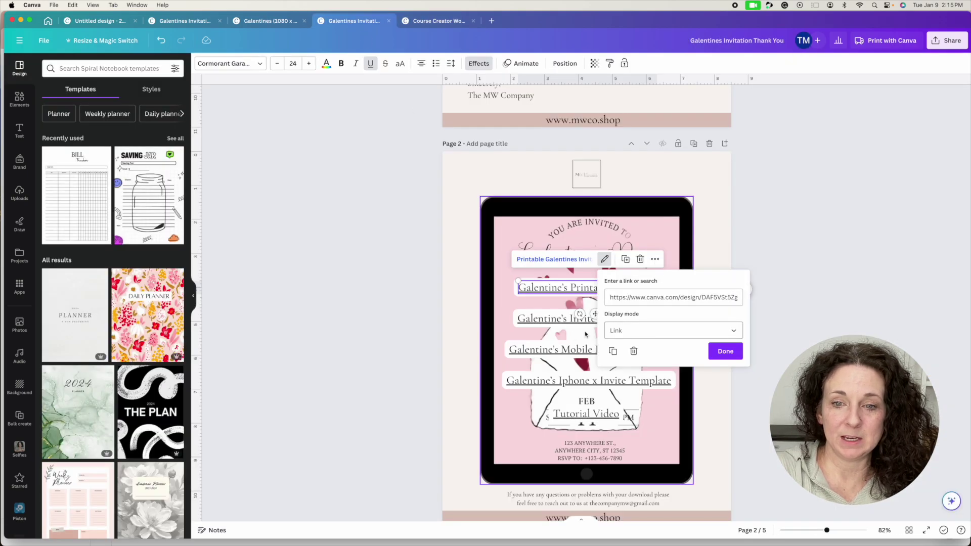
{"action": "left_click", "coordinate": [703, 235]}
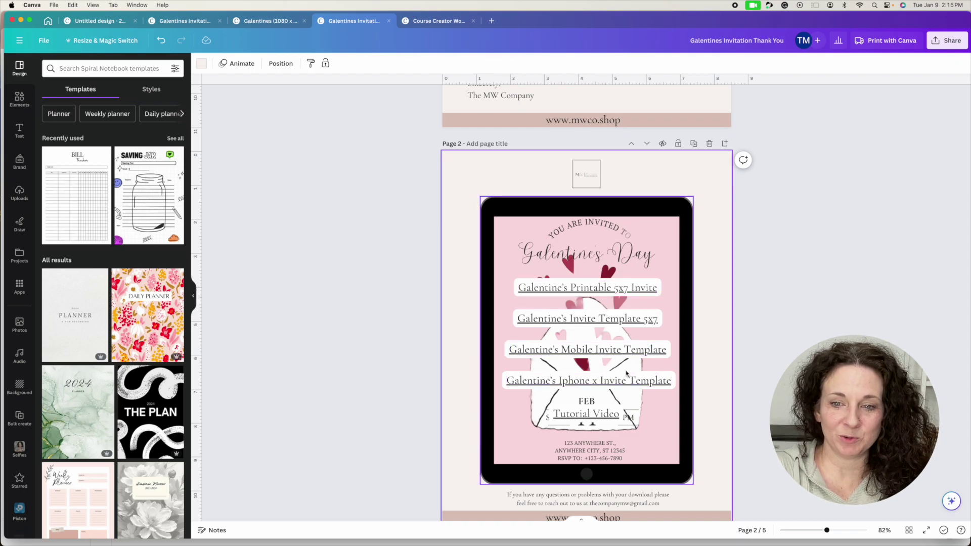
{"action": "scroll", "coordinate": [626, 374], "scroll_direction": "down", "scroll_amount": 3}
{"action": "scroll", "coordinate": [638, 356], "scroll_direction": "up", "scroll_amount": 1}
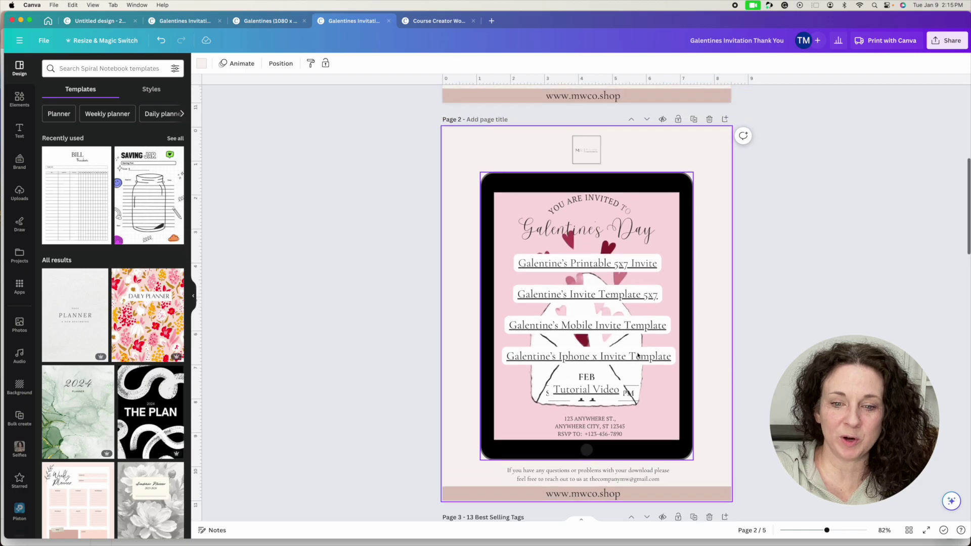
{"action": "scroll", "coordinate": [606, 304], "scroll_direction": "down", "scroll_amount": 4}
{"action": "scroll", "coordinate": [587, 252], "scroll_direction": "up", "scroll_amount": 10}
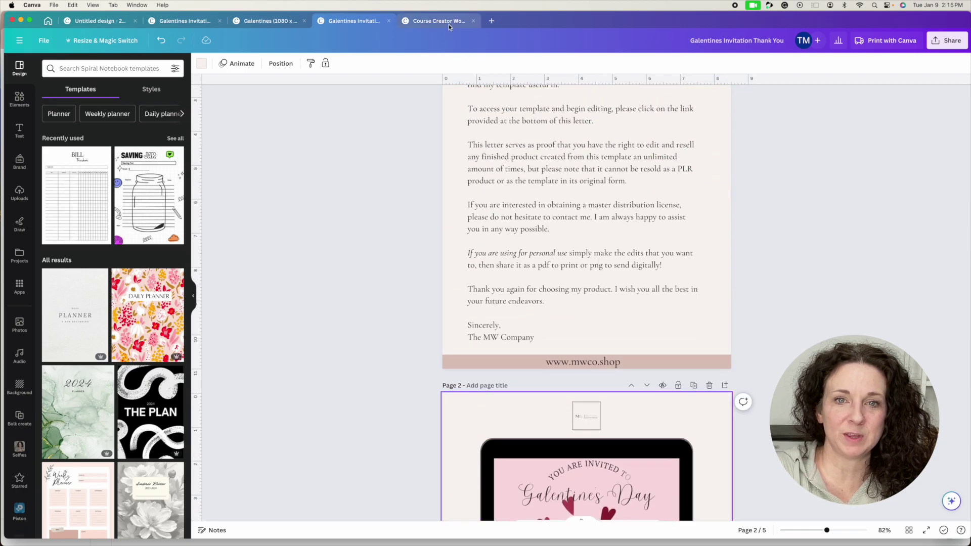
Return to the Course Creator Workbook tab and copy its template link.
{"action": "scroll", "coordinate": [507, 162], "scroll_direction": "up", "scroll_amount": 5}
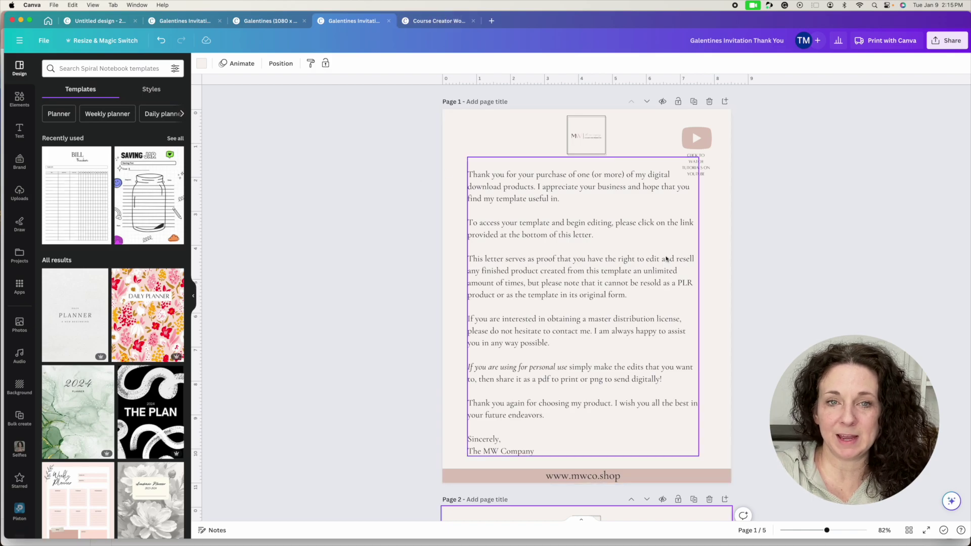
{"action": "left_click", "coordinate": [431, 22]}
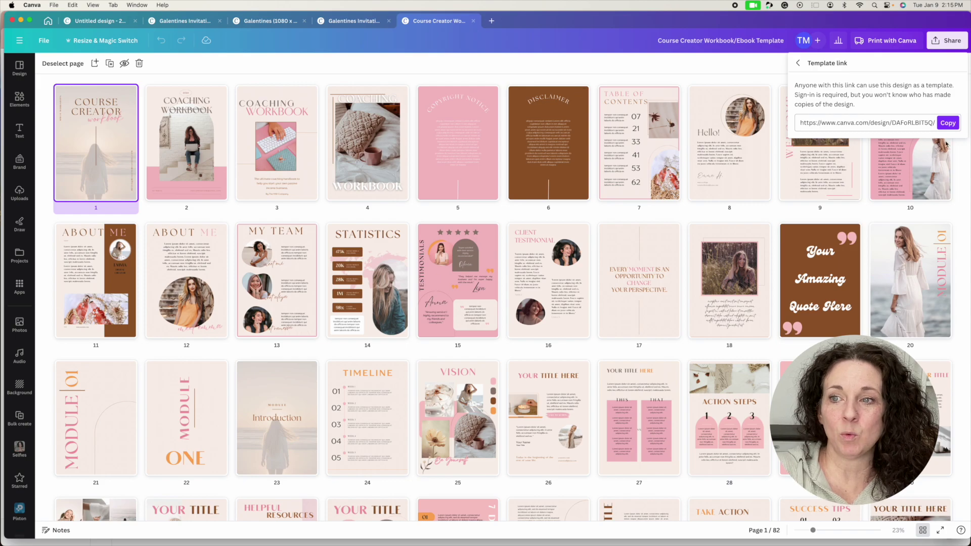
{"action": "scroll", "coordinate": [369, 304], "scroll_direction": "down", "scroll_amount": 1}
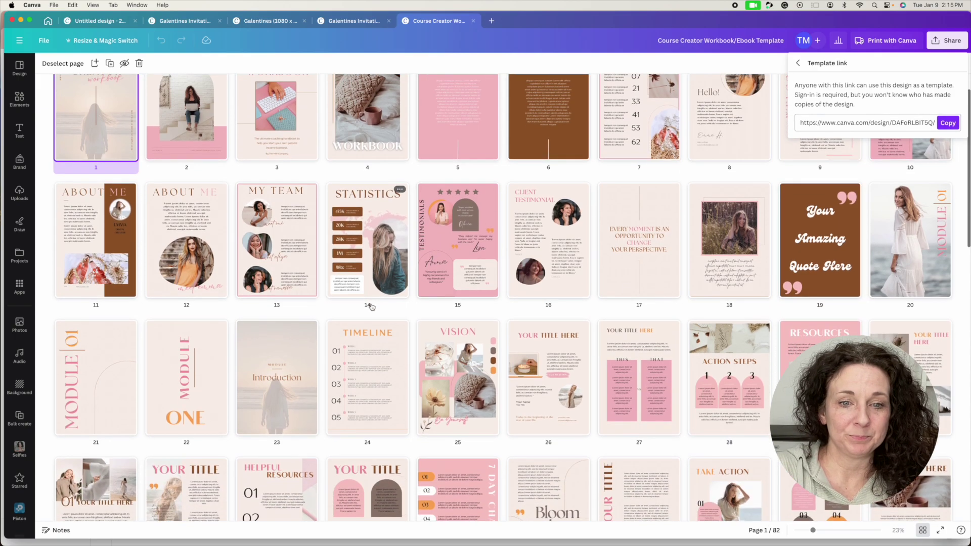
{"action": "scroll", "coordinate": [372, 305], "scroll_direction": "up", "scroll_amount": 1}
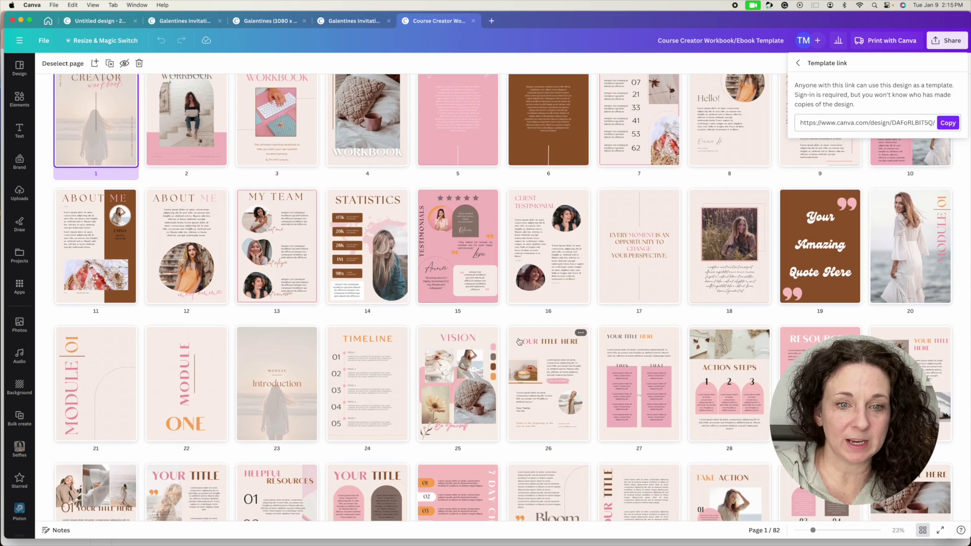
{"action": "left_click", "coordinate": [947, 123]}
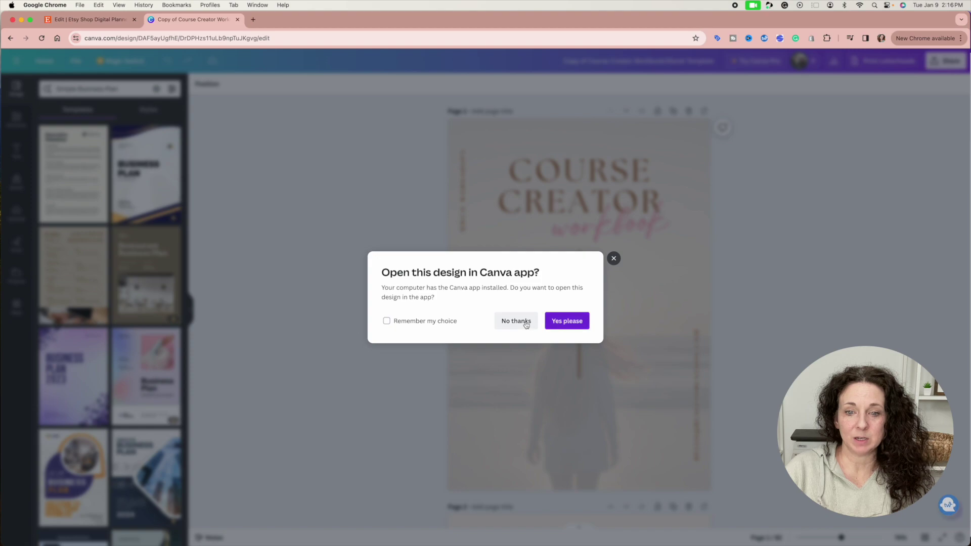
Decline the desktop-app prompt and replace the copy's 'COURSE CREATOR' cover title with a personal name.
{"action": "left_click", "coordinate": [517, 322]}
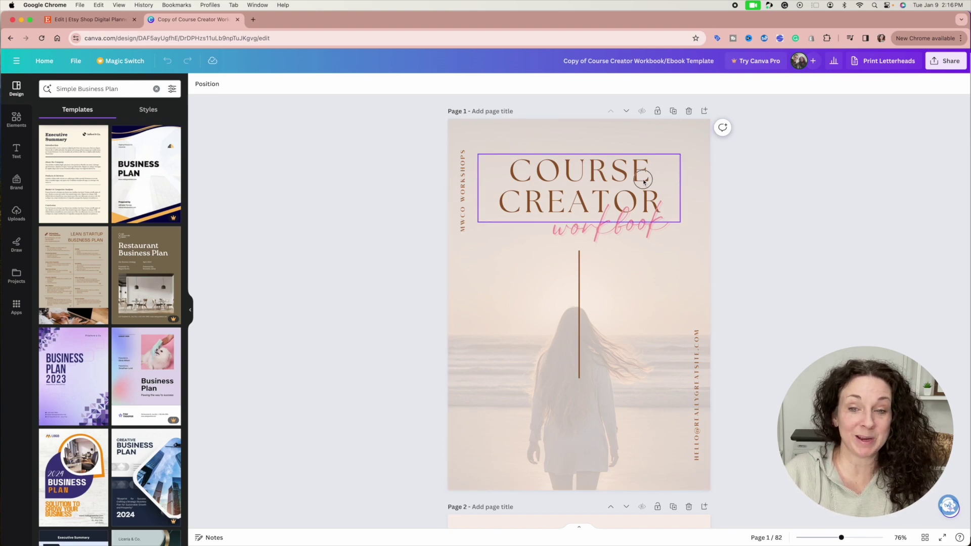
{"action": "left_click", "coordinate": [579, 180]}
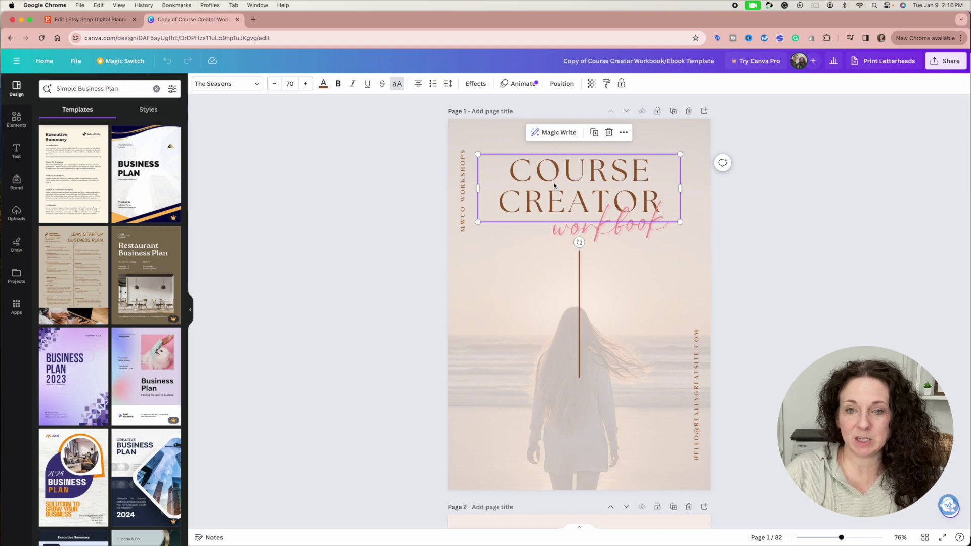
{"action": "double_click", "coordinate": [554, 185]}
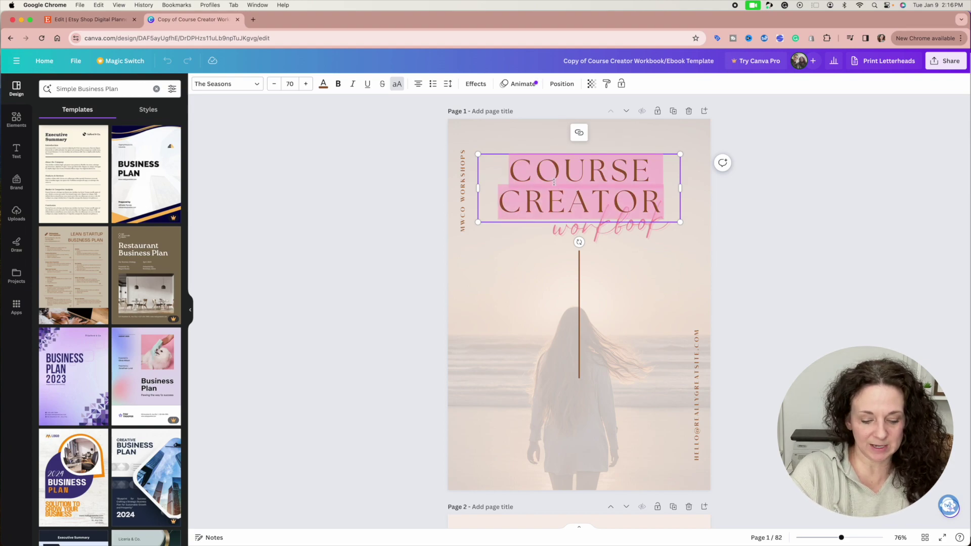
{"action": "type", "text": "WENDY JO"}
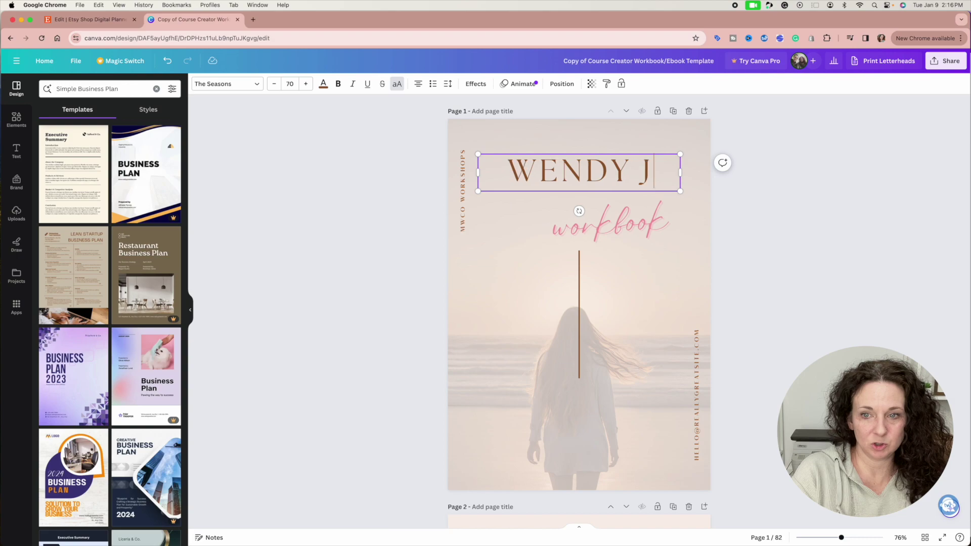
{"action": "left_click", "coordinate": [739, 293]}
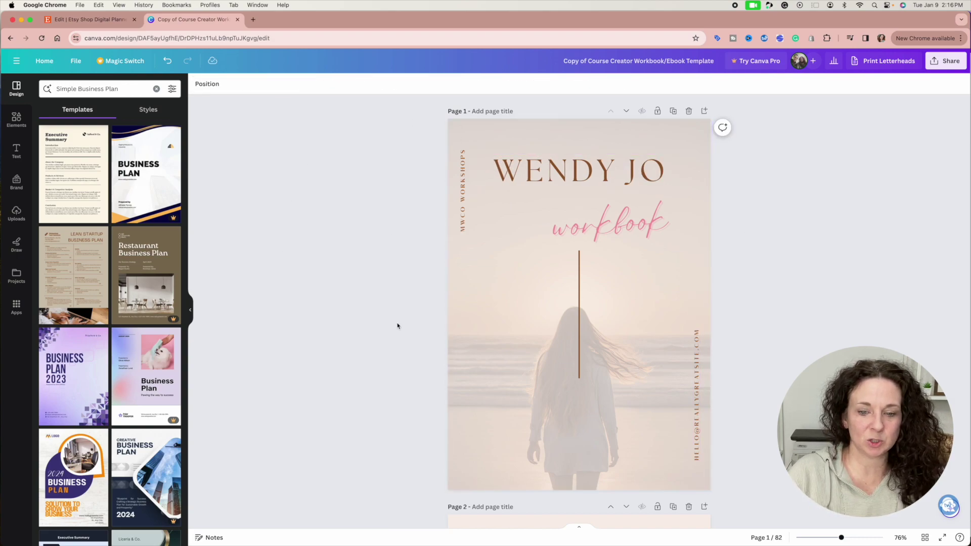
Back in the Canva app, dismiss the template link panel and open workbook page 1.
{"action": "key", "text": "super+Tab"}
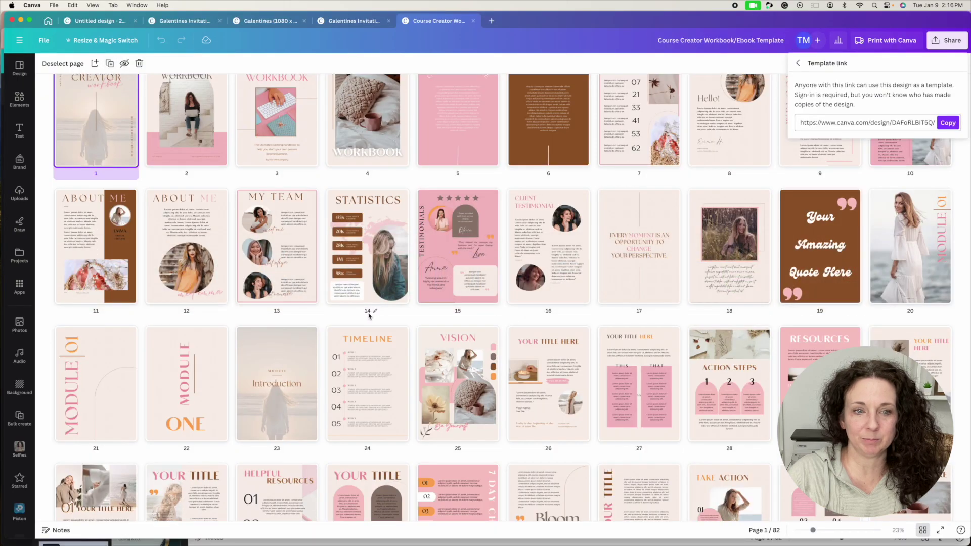
{"action": "scroll", "coordinate": [242, 186], "scroll_direction": "up", "scroll_amount": 1}
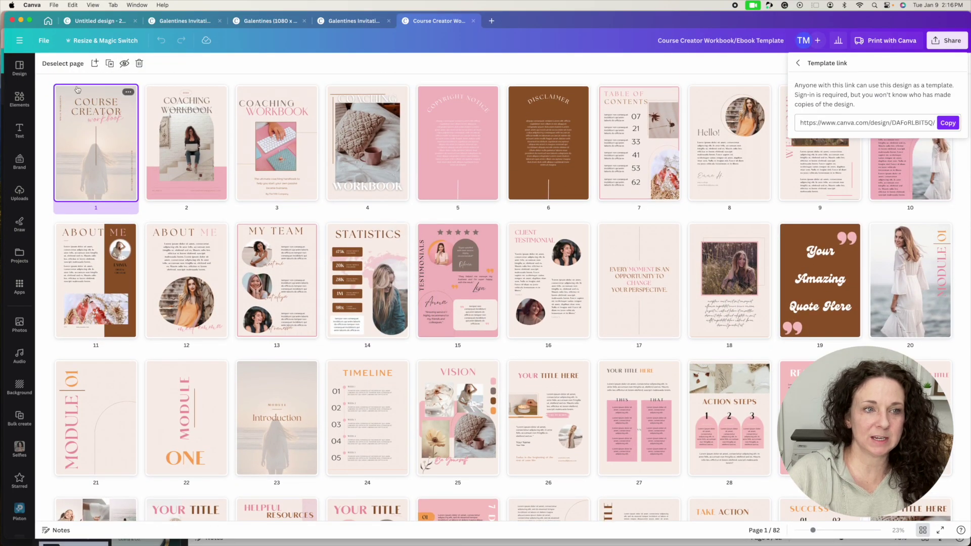
{"action": "left_click", "coordinate": [102, 131]}
{"action": "double_click", "coordinate": [102, 130]}
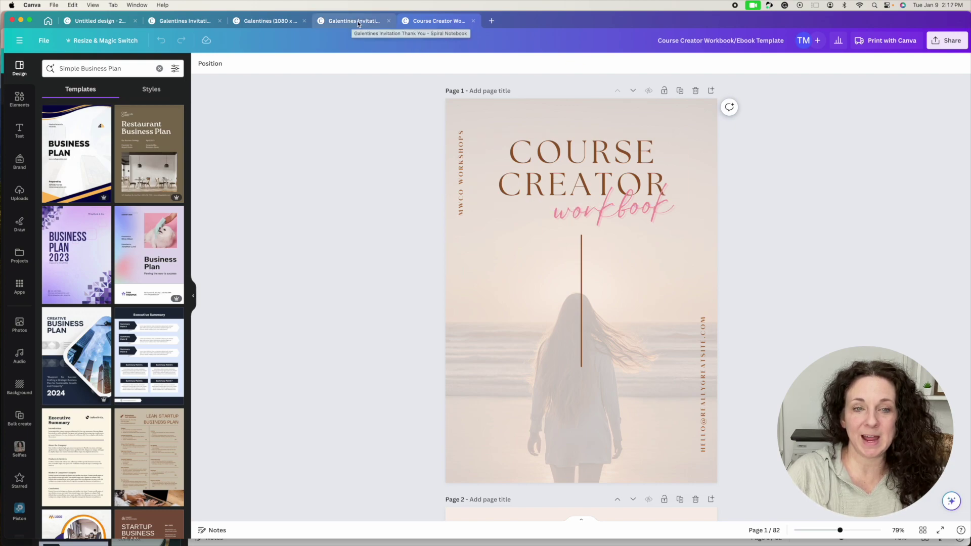
Set the collaboration link to 'Anyone with the link' can edit, copy it, and open a new browser tab.
{"action": "left_click", "coordinate": [930, 40]}
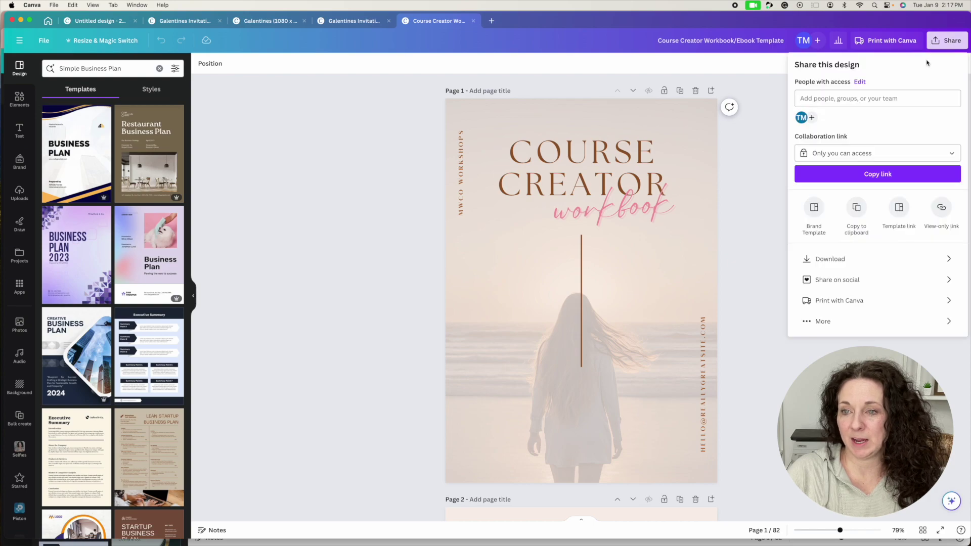
{"action": "left_click", "coordinate": [908, 155]}
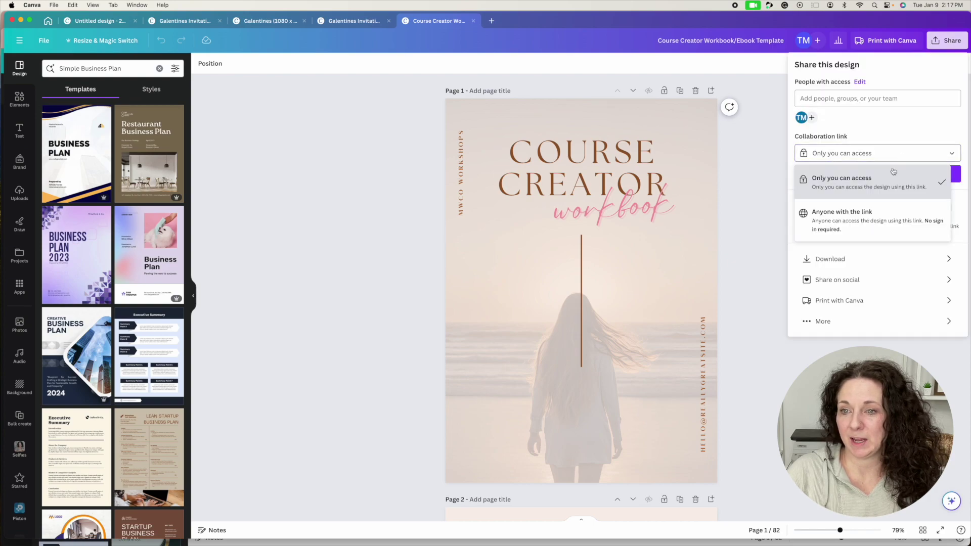
{"action": "left_click", "coordinate": [886, 220]}
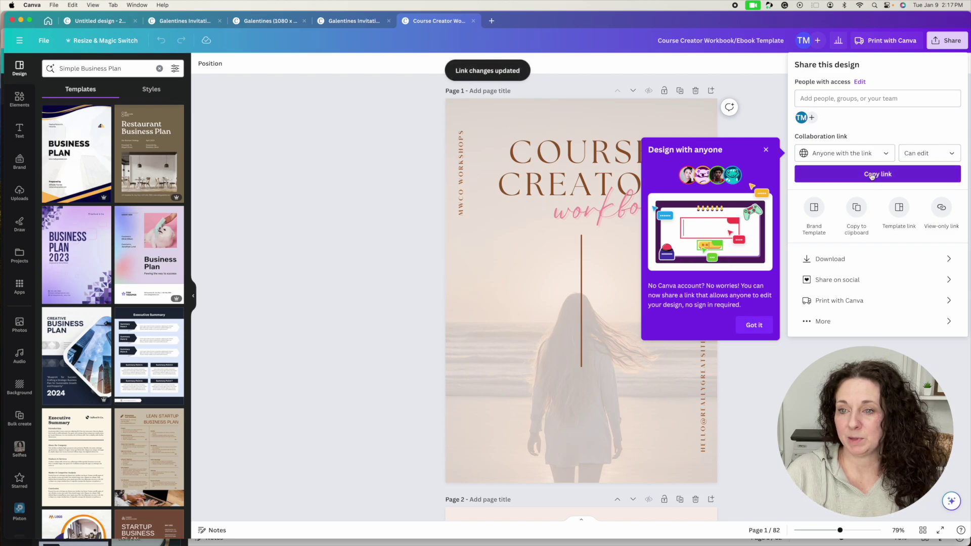
{"action": "left_click", "coordinate": [871, 175]}
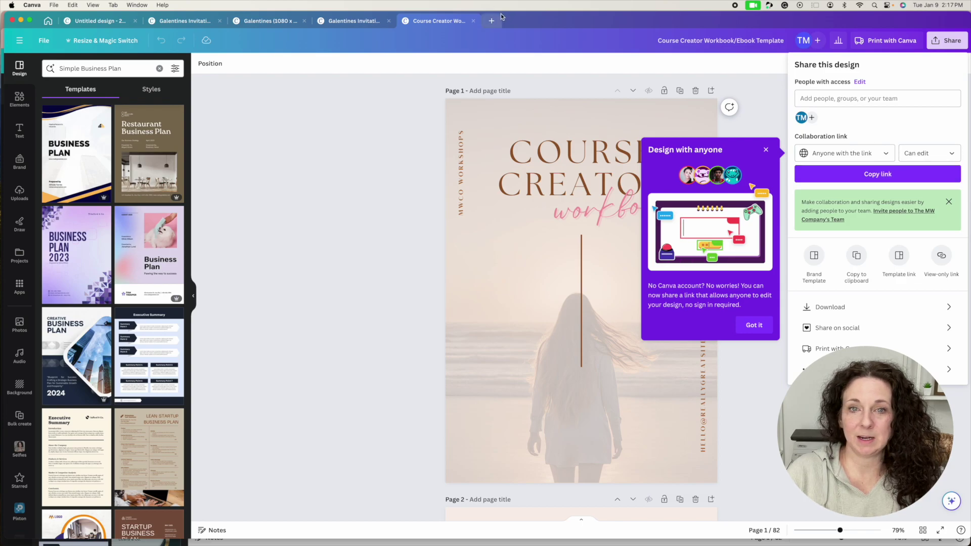
{"action": "key", "text": "super+Tab"}
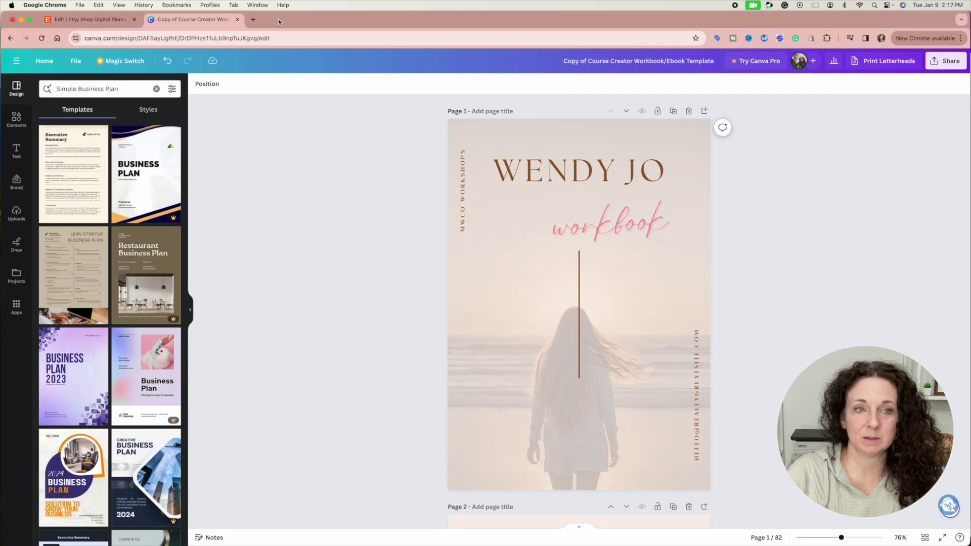
{"action": "left_click", "coordinate": [253, 19]}
Load the pasted collaboration link and decline opening it in the desktop app.
{"action": "left_click", "coordinate": [260, 38]}
{"action": "key", "text": "super+v"}
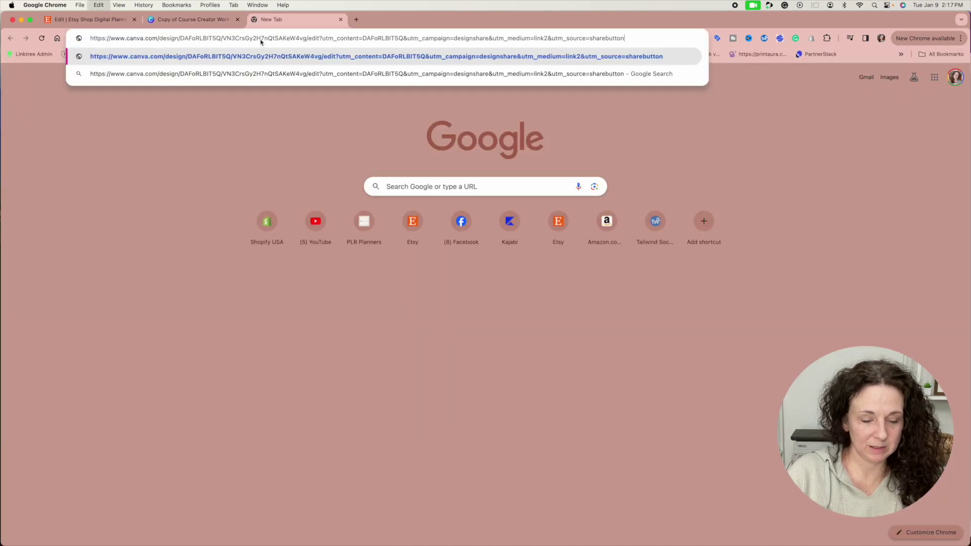
{"action": "key", "text": "Return"}
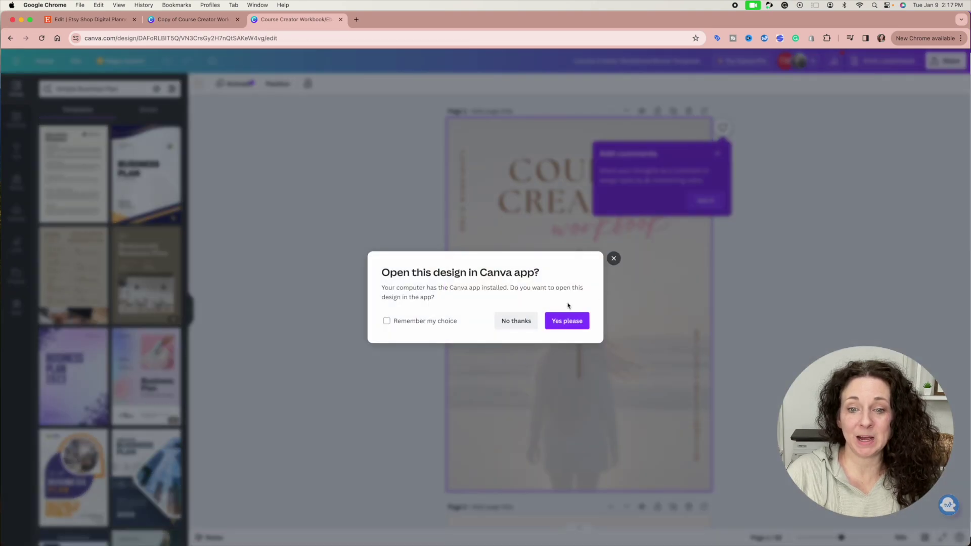
{"action": "left_click", "coordinate": [516, 321]}
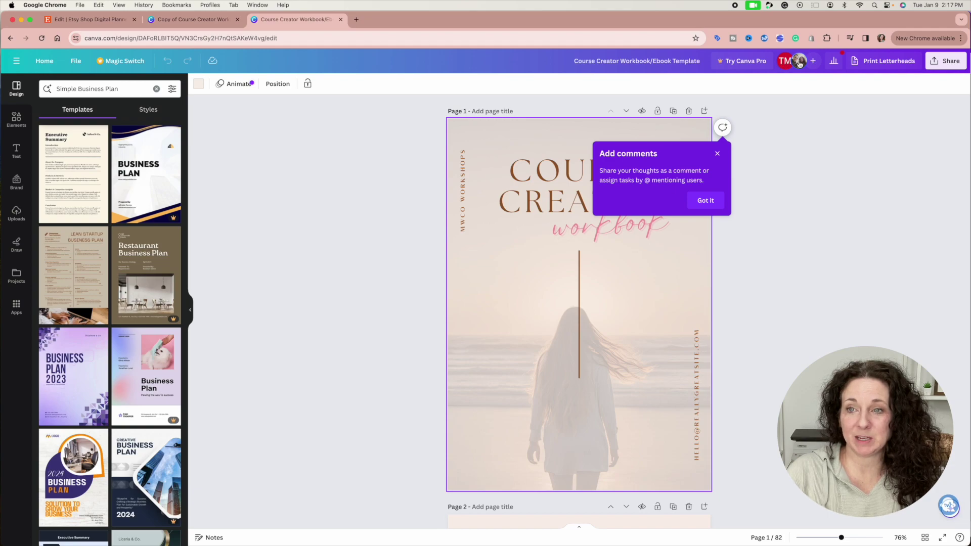
Type part of a name into the COURSE CREATOR title and confirm the original workbook changed.
{"action": "left_click", "coordinate": [557, 171]}
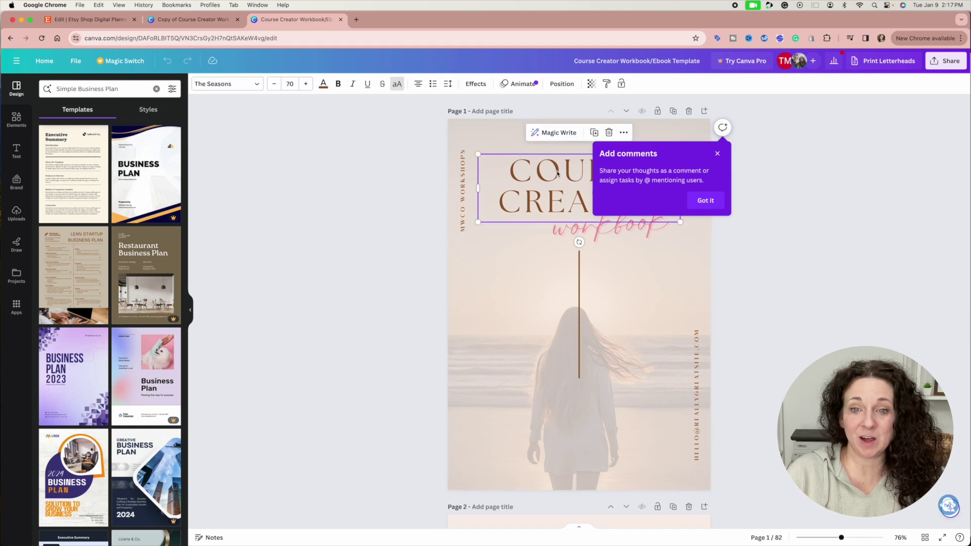
{"action": "left_click", "coordinate": [557, 171]}
{"action": "type", "text": "WEND"}
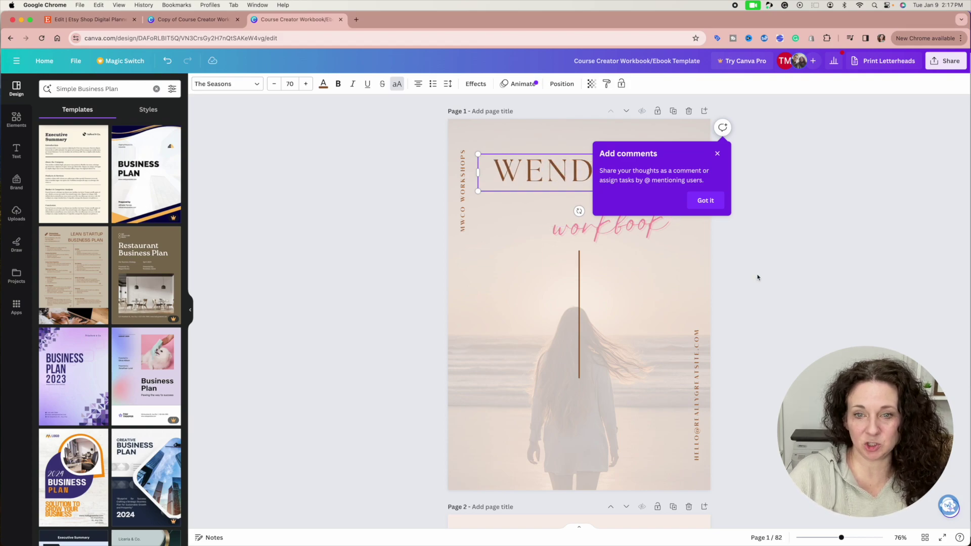
{"action": "left_click", "coordinate": [826, 295]}
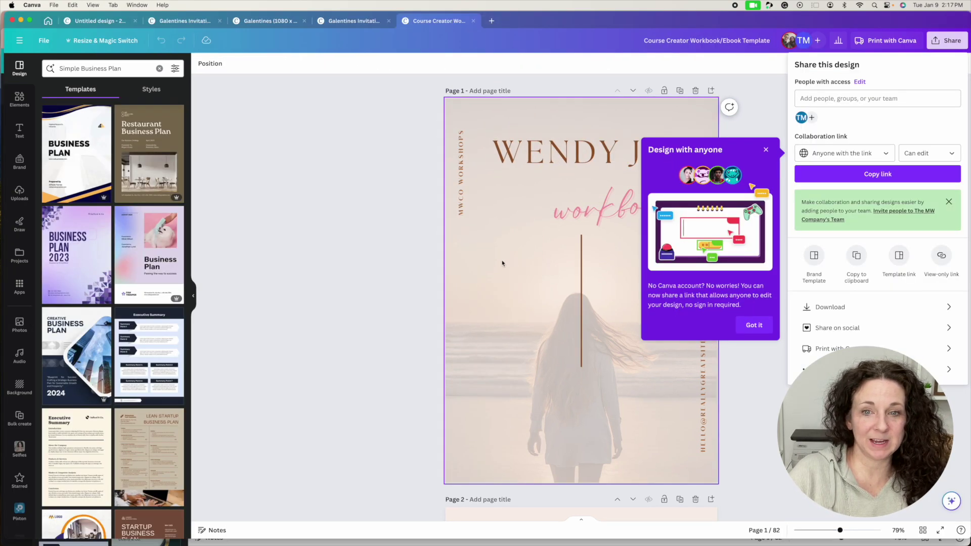
{"action": "left_click", "coordinate": [390, 171]}
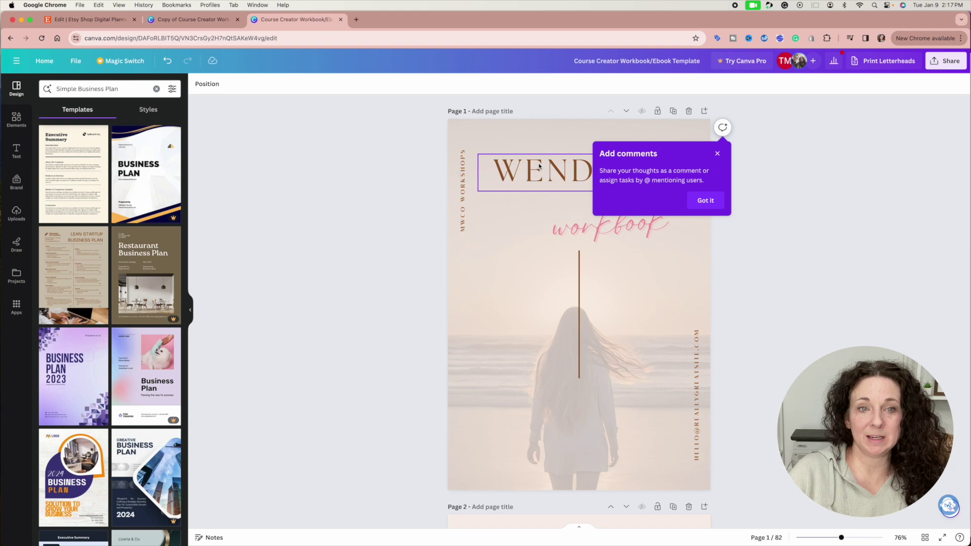
Undo the title edit twice to restore 'COURSE CREATOR' and close the collaboration link tab.
{"action": "left_click", "coordinate": [166, 61]}
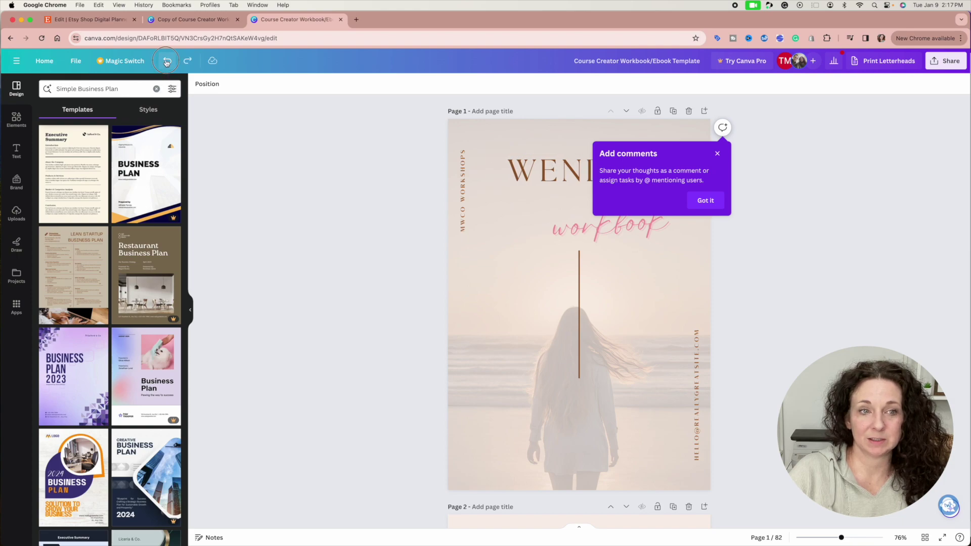
{"action": "left_click", "coordinate": [167, 61]}
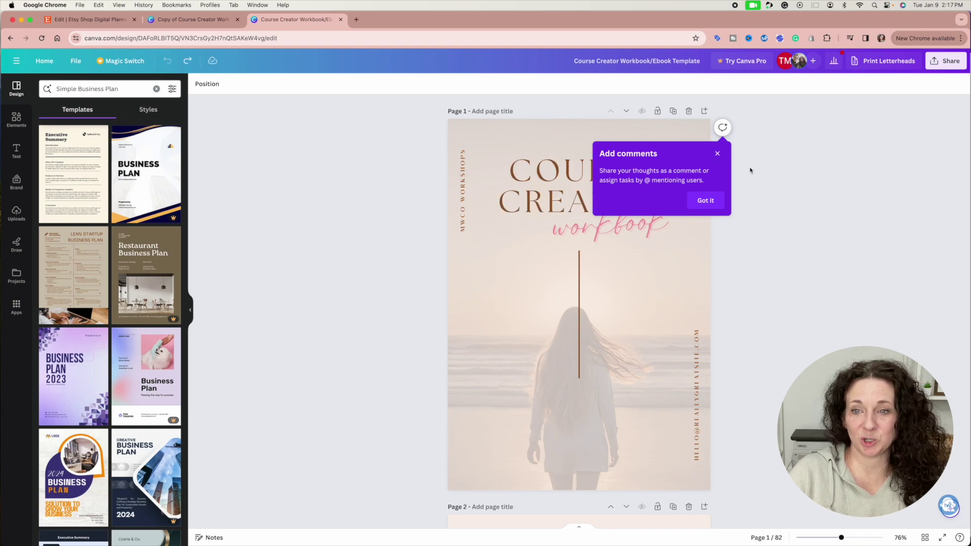
{"action": "left_click", "coordinate": [716, 153]}
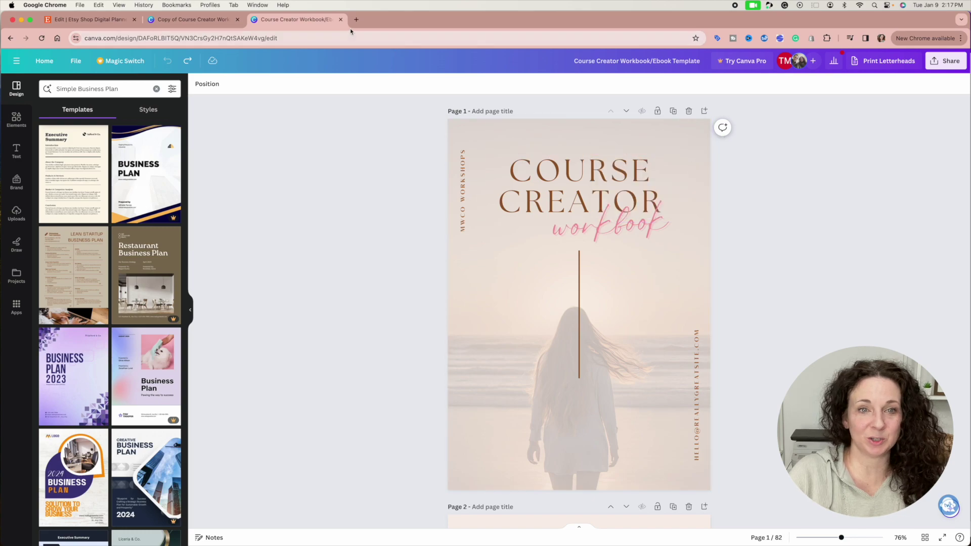
{"action": "left_click", "coordinate": [341, 19]}
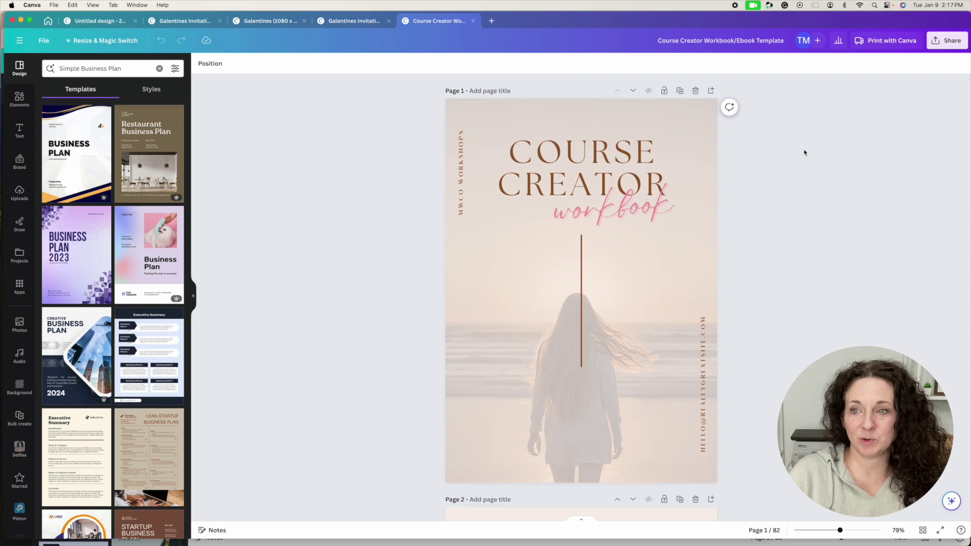
Set the original workbook's collaboration link back to 'Only you can access', then open a new Chrome tab.
{"action": "left_click", "coordinate": [934, 43]}
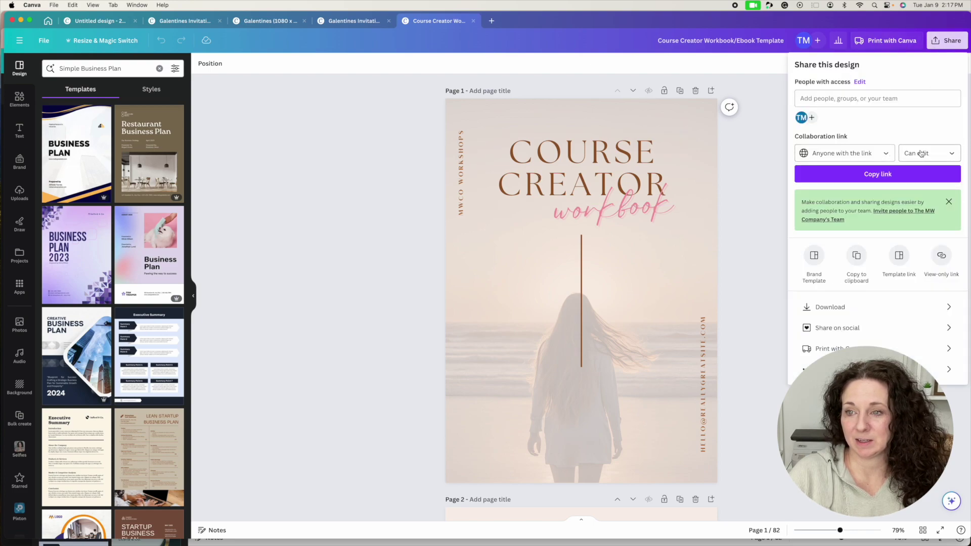
{"action": "left_click", "coordinate": [884, 153]}
{"action": "left_click", "coordinate": [842, 178]}
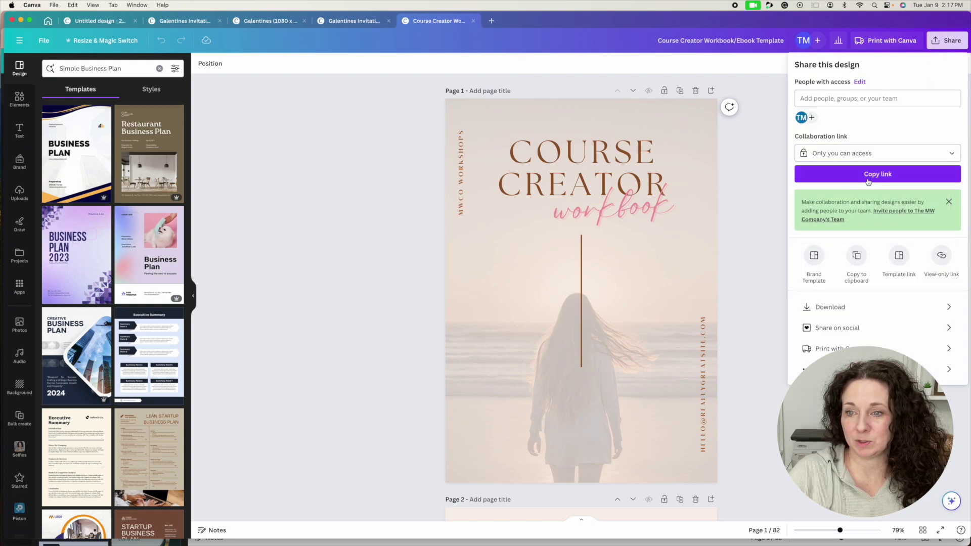
{"action": "left_click", "coordinate": [778, 183]}
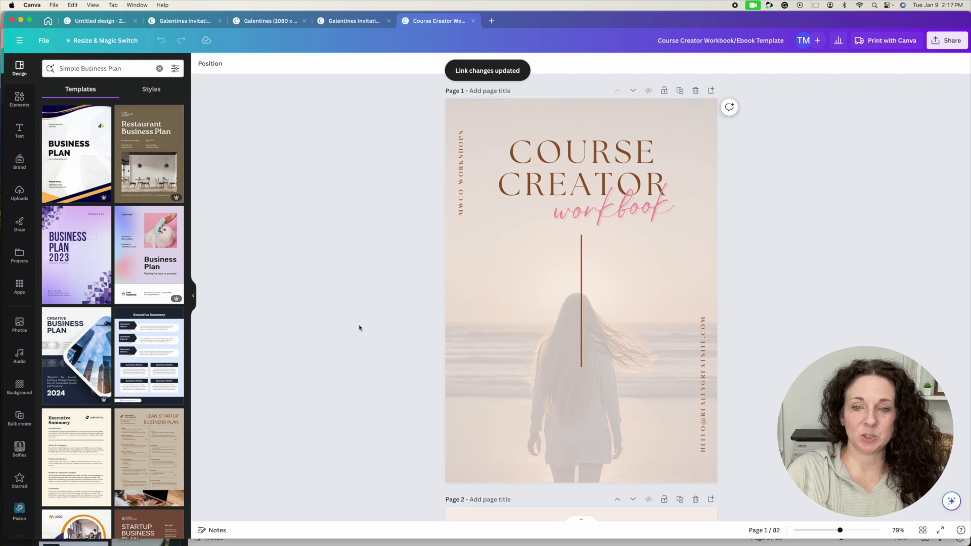
{"action": "left_click", "coordinate": [935, 42]}
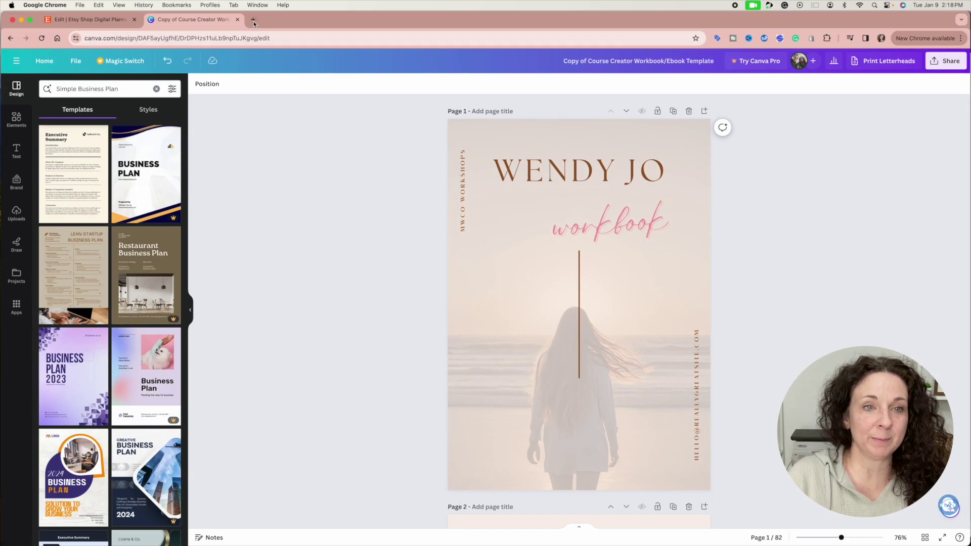
{"action": "left_click", "coordinate": [253, 21]}
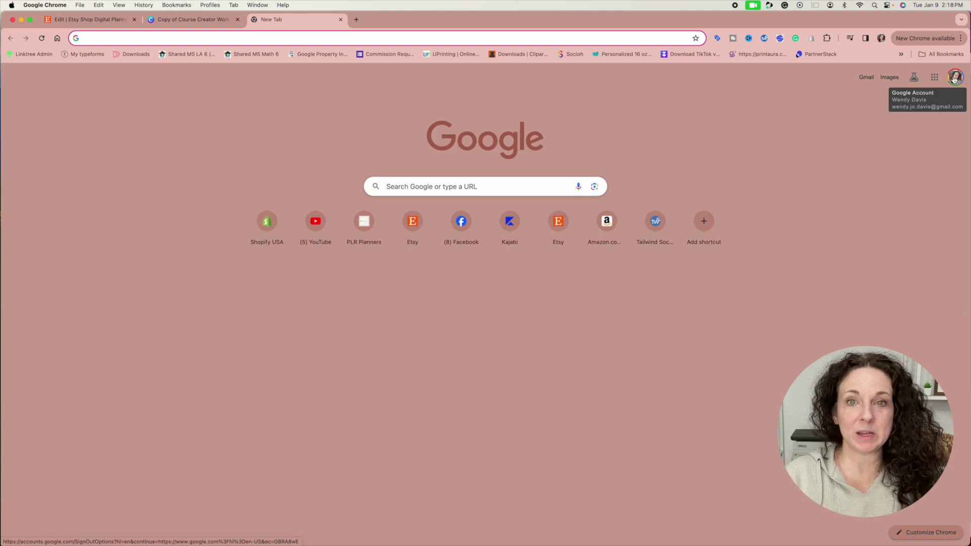
Switch to the business Google account, open Drive, and view the prayer journal PDF's sharing settings.
{"action": "left_click", "coordinate": [954, 79]}
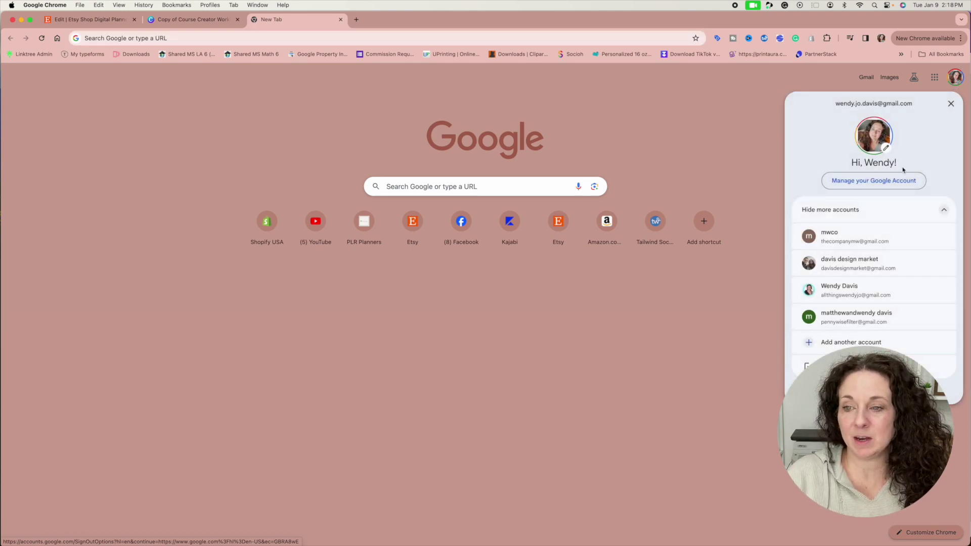
{"action": "left_click", "coordinate": [865, 237]}
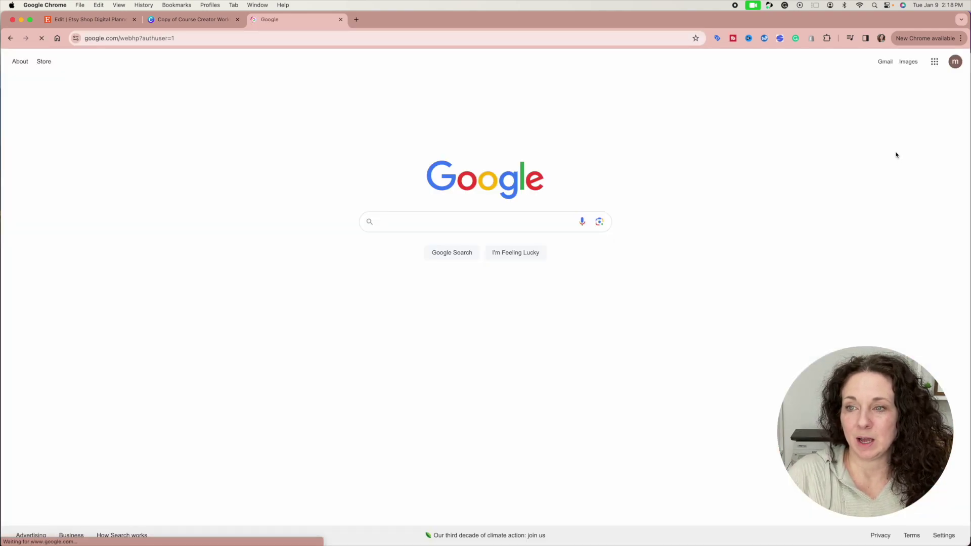
{"action": "left_click", "coordinate": [936, 61]}
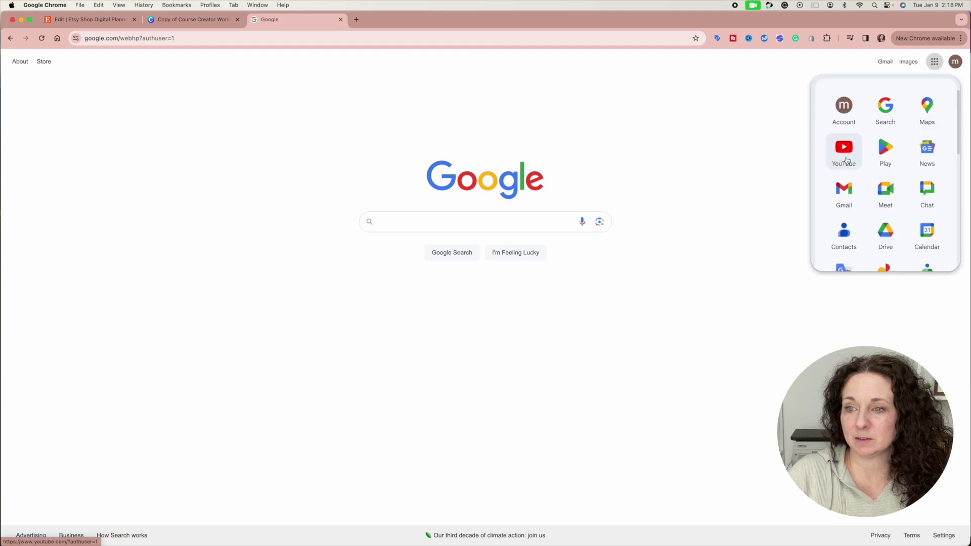
{"action": "left_click", "coordinate": [887, 224]}
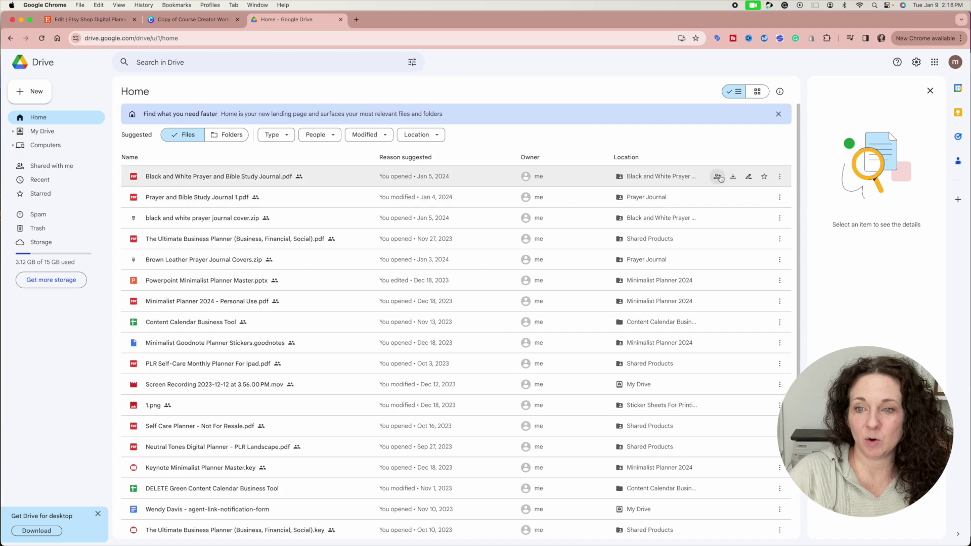
{"action": "left_click", "coordinate": [719, 178]}
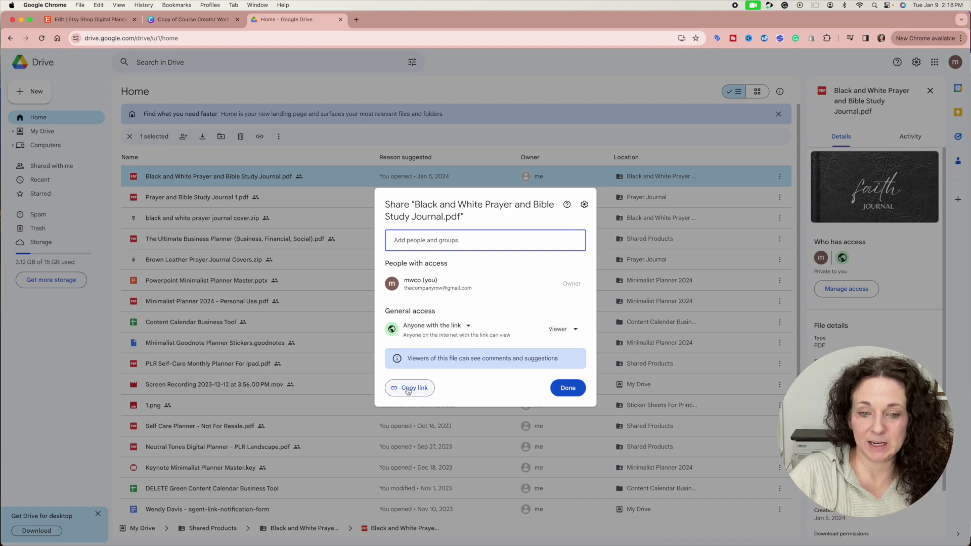
{"action": "key", "text": "super+Tab"}
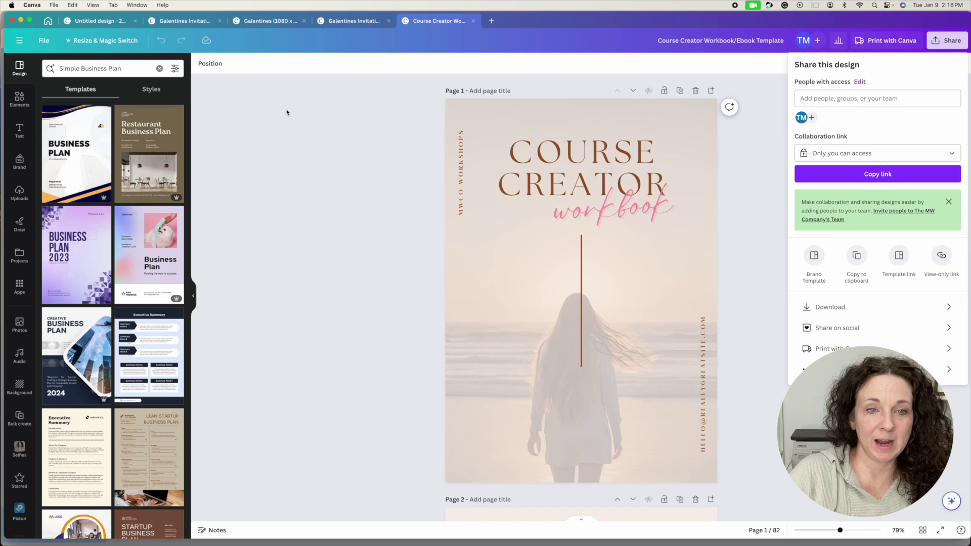
Return to the Galentines Invitation Thank You design and scroll to inspect page 2's template link buttons.
{"action": "left_click", "coordinate": [335, 23]}
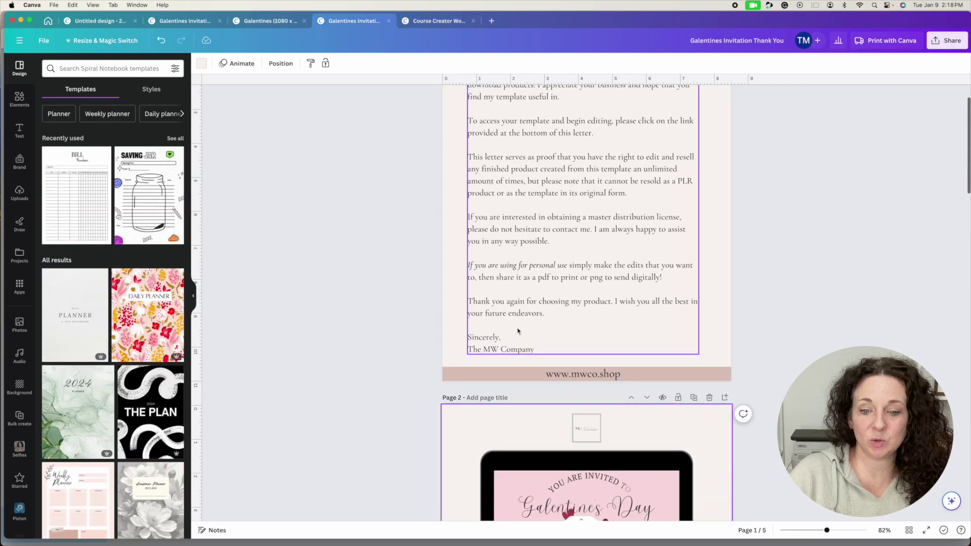
{"action": "scroll", "coordinate": [518, 331], "scroll_direction": "down", "scroll_amount": 8}
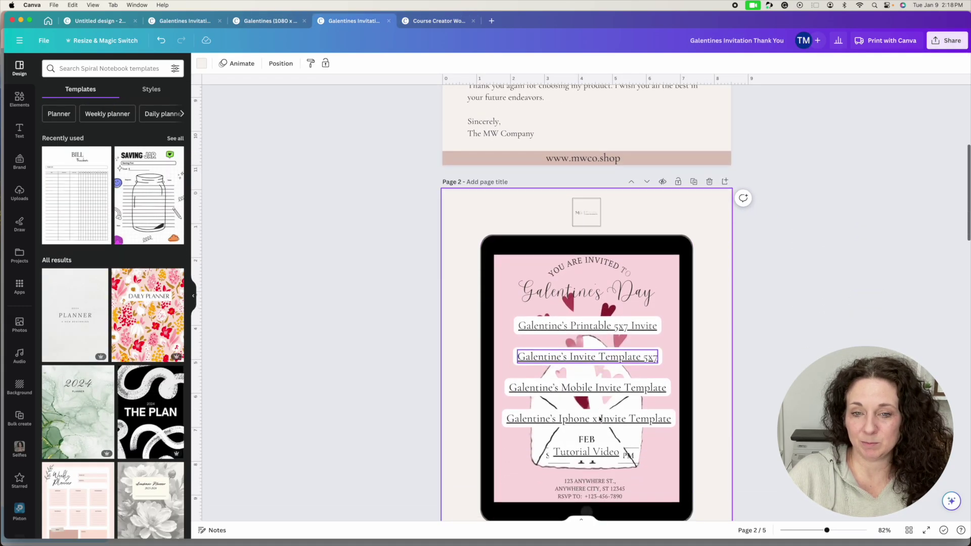
{"action": "scroll", "coordinate": [599, 419], "scroll_direction": "down", "scroll_amount": 2}
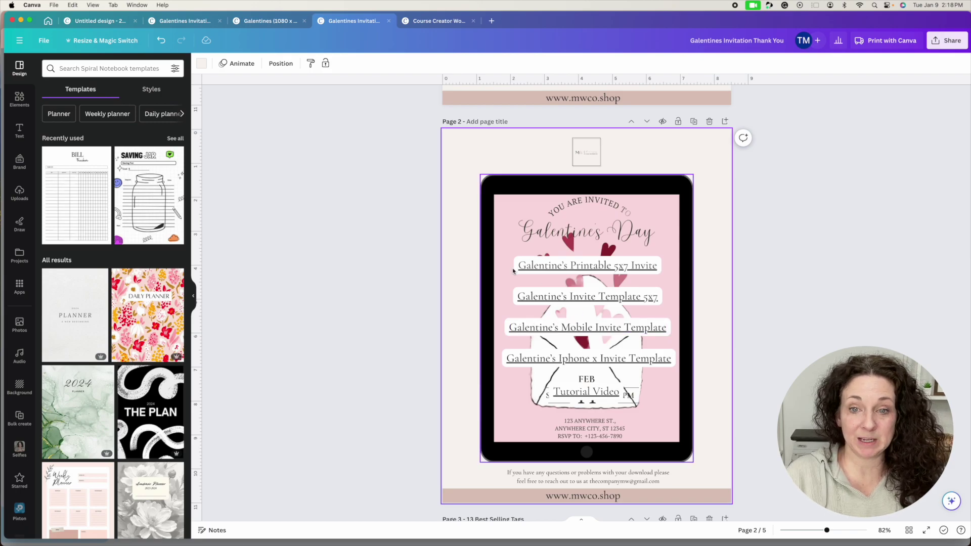
{"action": "scroll", "coordinate": [513, 270], "scroll_direction": "up", "scroll_amount": 5}
{"action": "scroll", "coordinate": [513, 271], "scroll_direction": "down", "scroll_amount": 5}
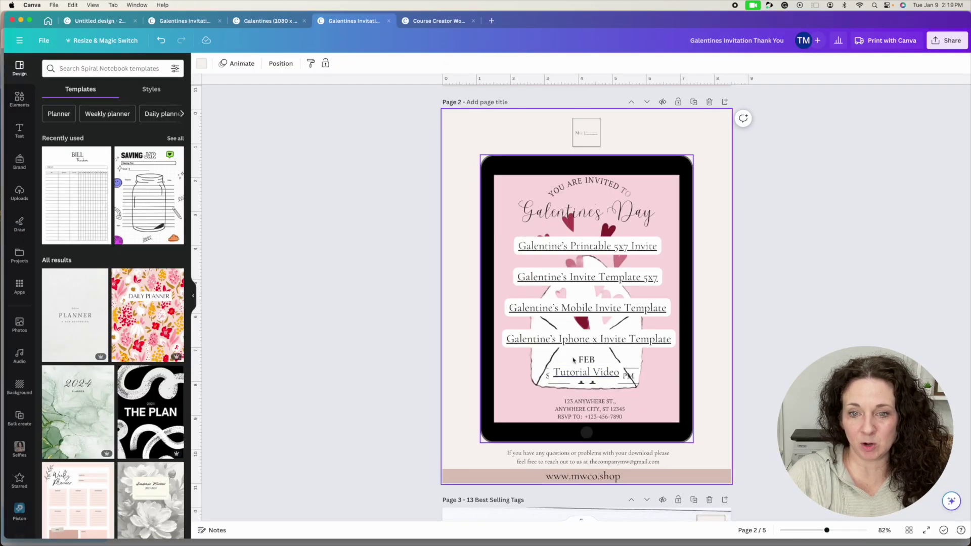
{"action": "scroll", "coordinate": [526, 304], "scroll_direction": "down", "scroll_amount": 3}
{"action": "scroll", "coordinate": [526, 313], "scroll_direction": "up", "scroll_amount": 2}
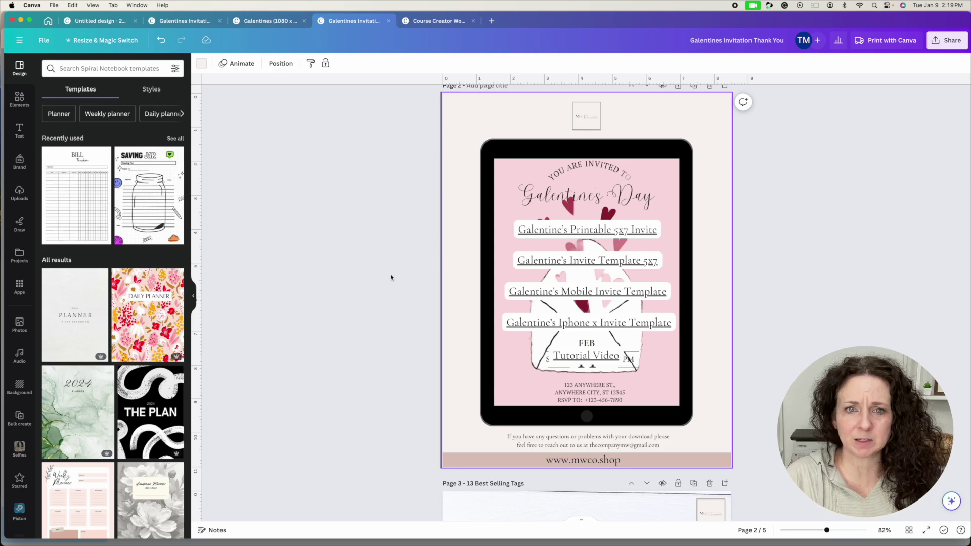
{"action": "scroll", "coordinate": [391, 277], "scroll_direction": "up", "scroll_amount": 8}
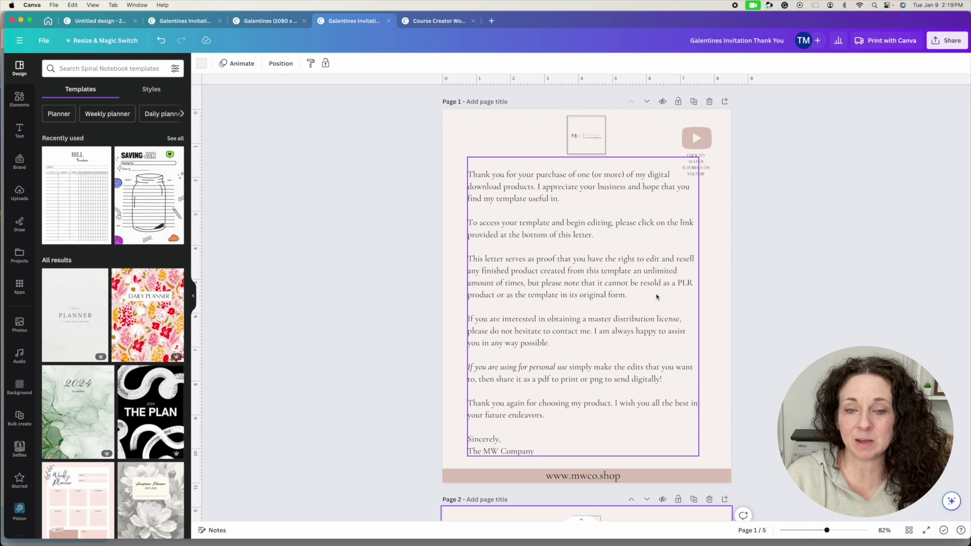
Set the Galentines Invitation Thank You download file type to PDF Standard instead of PNG.
{"action": "scroll", "coordinate": [656, 297], "scroll_direction": "down", "scroll_amount": 1}
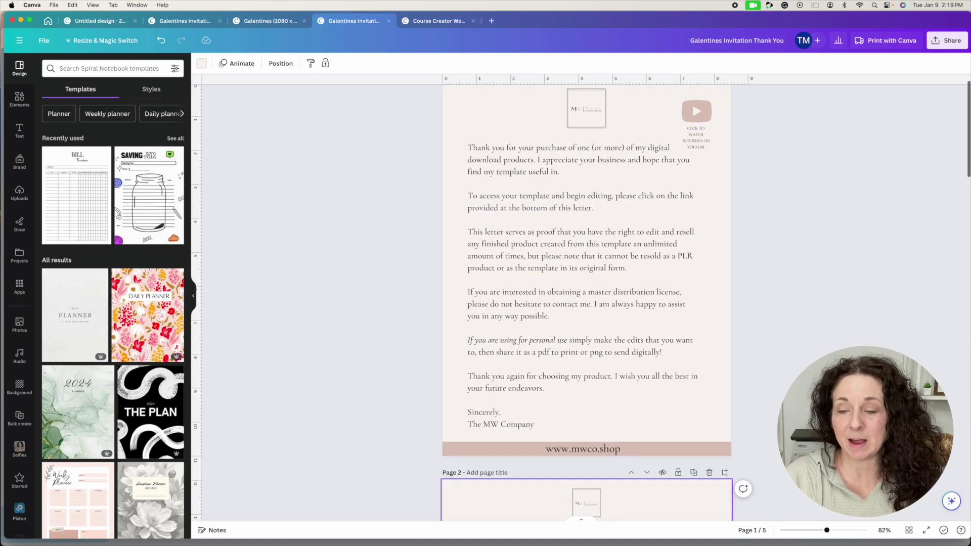
{"action": "left_click", "coordinate": [933, 44]}
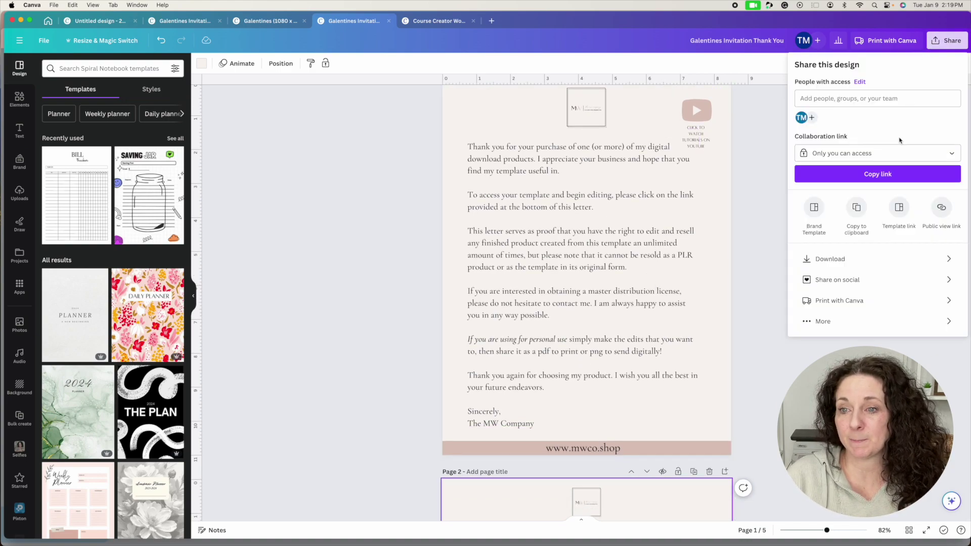
{"action": "left_click", "coordinate": [858, 259]}
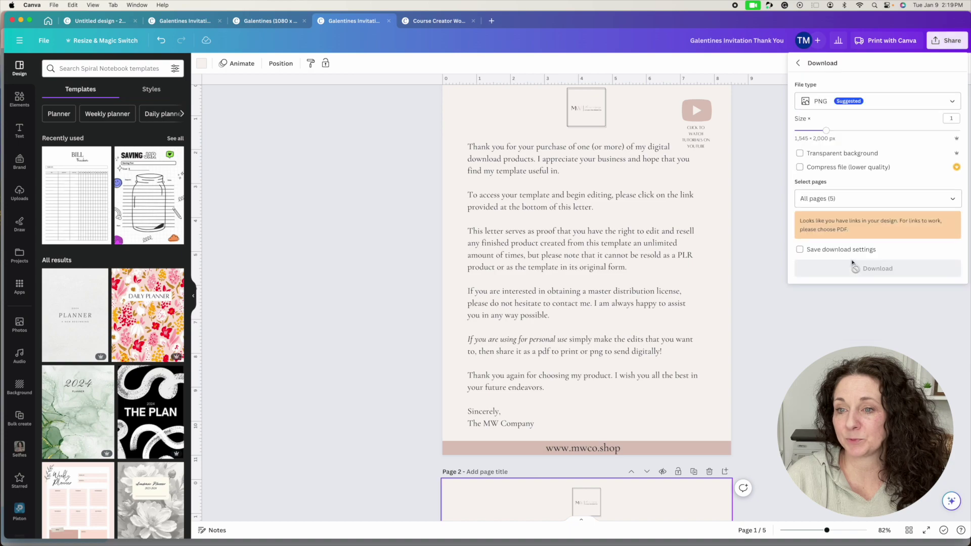
{"action": "left_click", "coordinate": [907, 103]}
{"action": "left_click", "coordinate": [857, 181]}
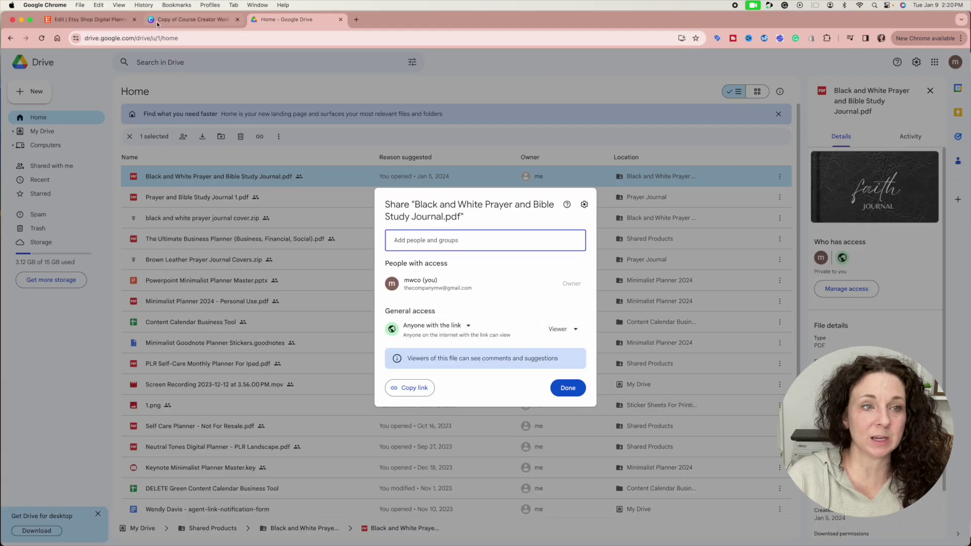
Upload GalentinesInvitationThankYou.pdf from the Desktop as the Etsy listing's digital file.
{"action": "left_click", "coordinate": [132, 20]}
{"action": "left_click", "coordinate": [455, 261]}
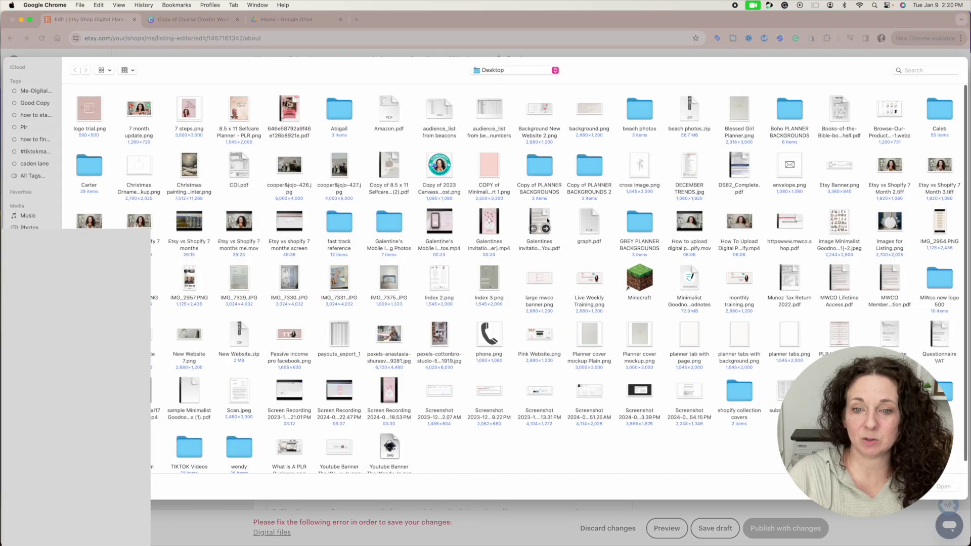
{"action": "left_click", "coordinate": [538, 218]}
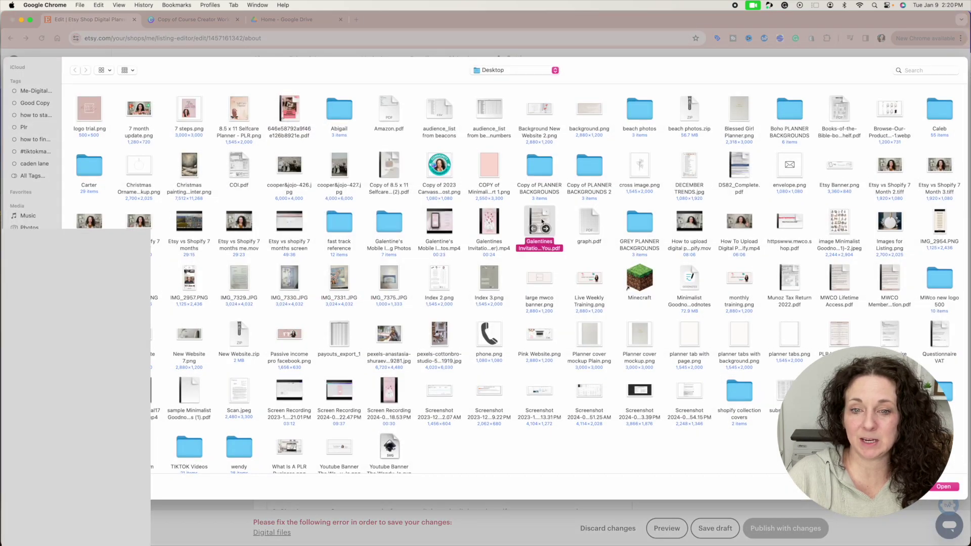
{"action": "left_click", "coordinate": [943, 486]}
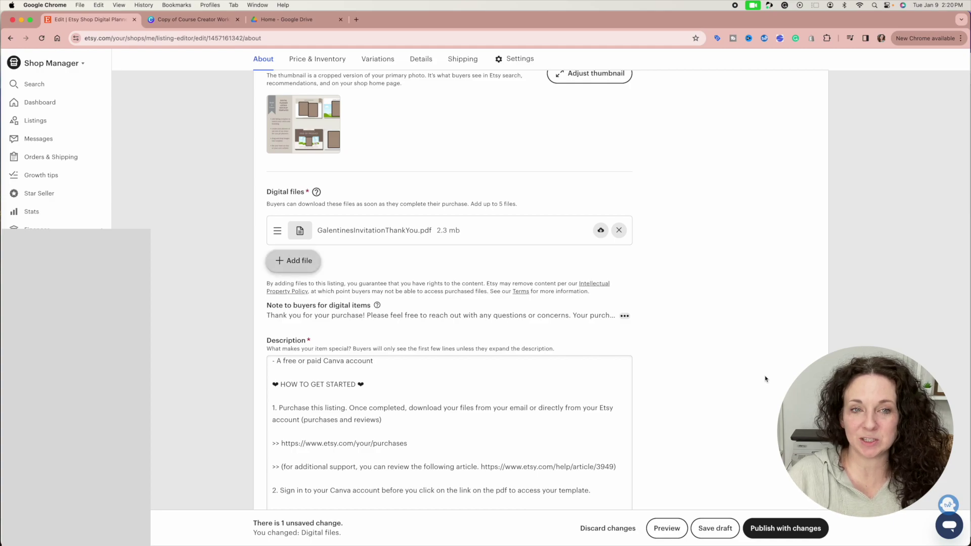
Close the Galentines download settings and switch to the Course Creator Workbook/Ebook Template design.
{"action": "key", "text": "super+Tab"}
{"action": "left_click", "coordinate": [947, 41]}
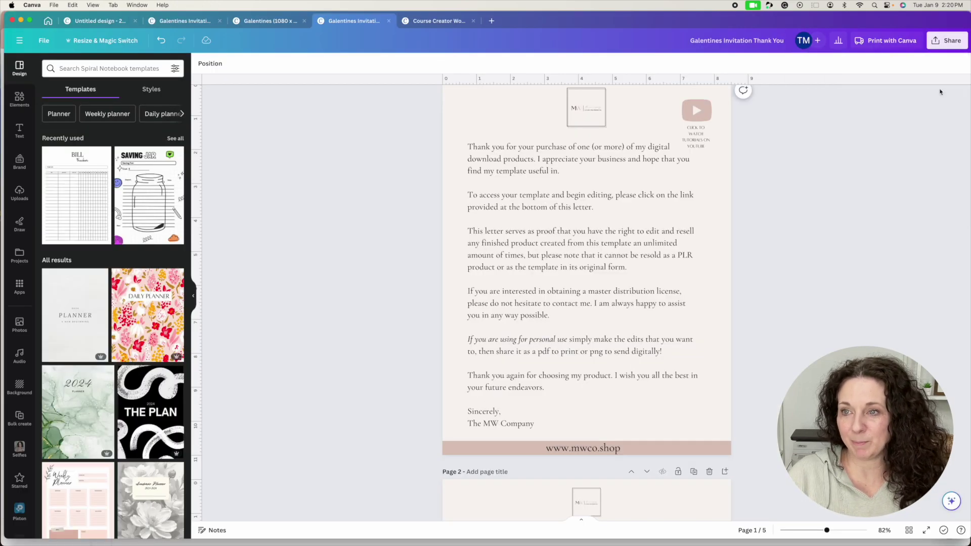
{"action": "left_click", "coordinate": [439, 22]}
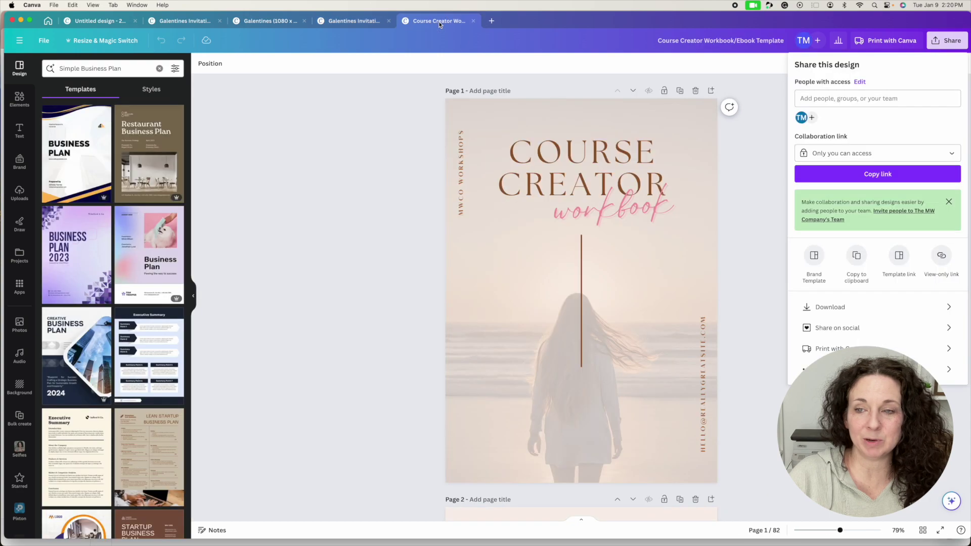
{"action": "left_click", "coordinate": [758, 149]}
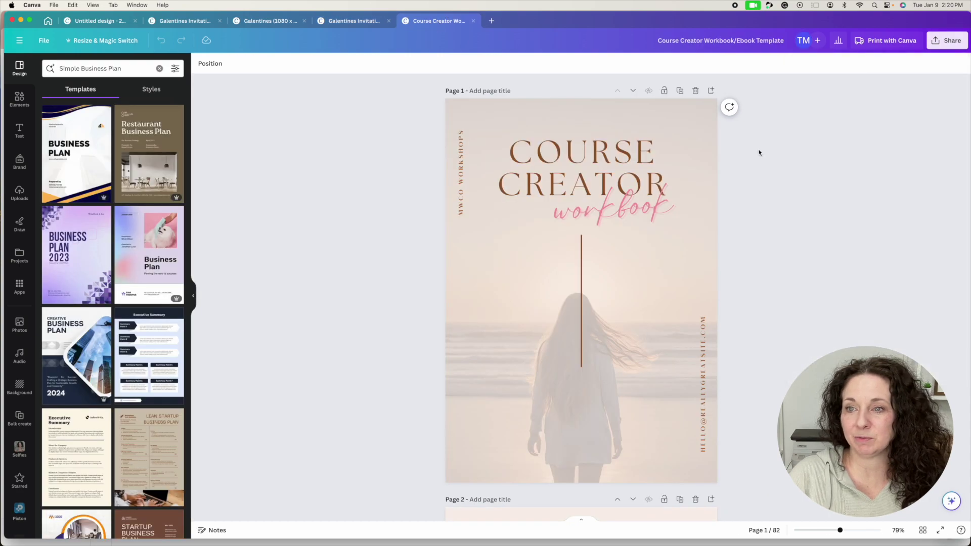
Copy the Course Creator workbook's template link, then return to the Galentines Invitation design.
{"action": "left_click", "coordinate": [936, 44]}
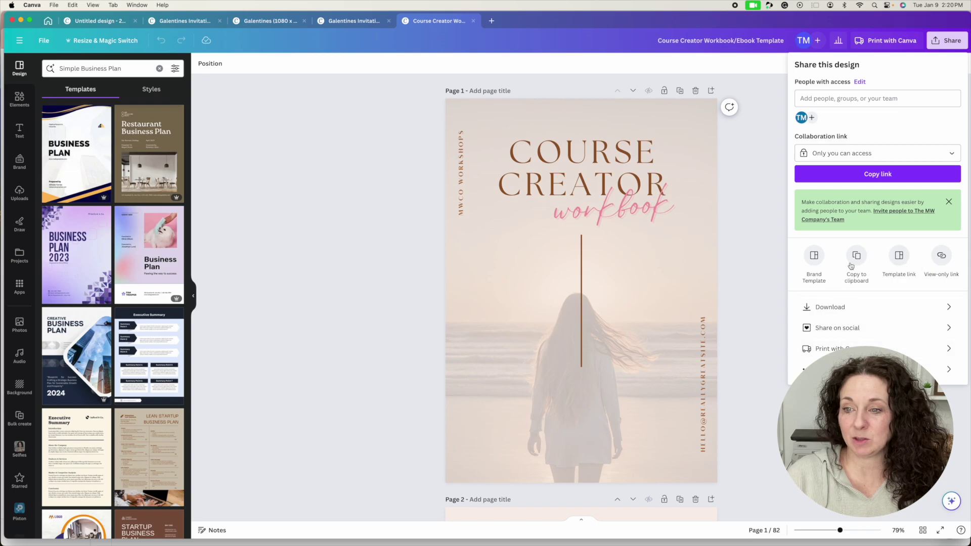
{"action": "left_click", "coordinate": [869, 369]}
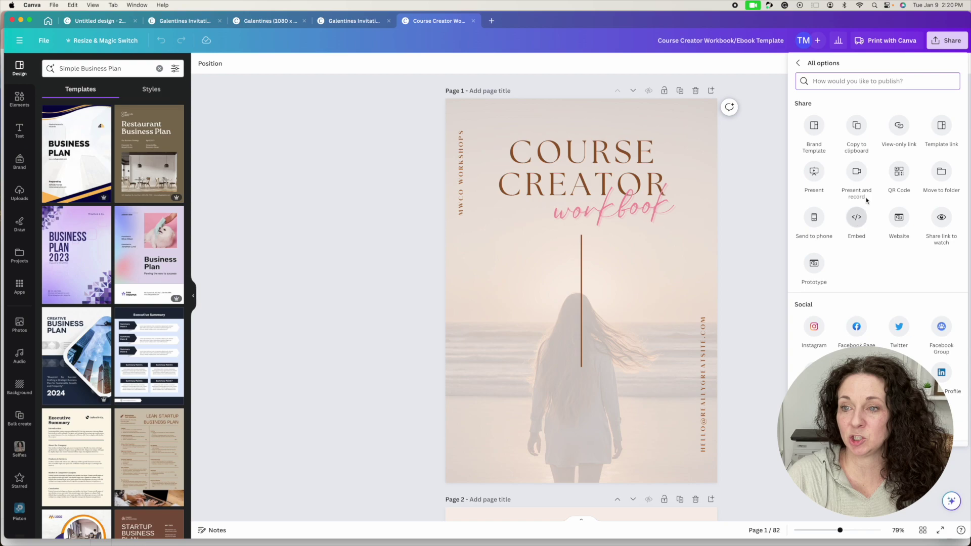
{"action": "left_click", "coordinate": [942, 126]}
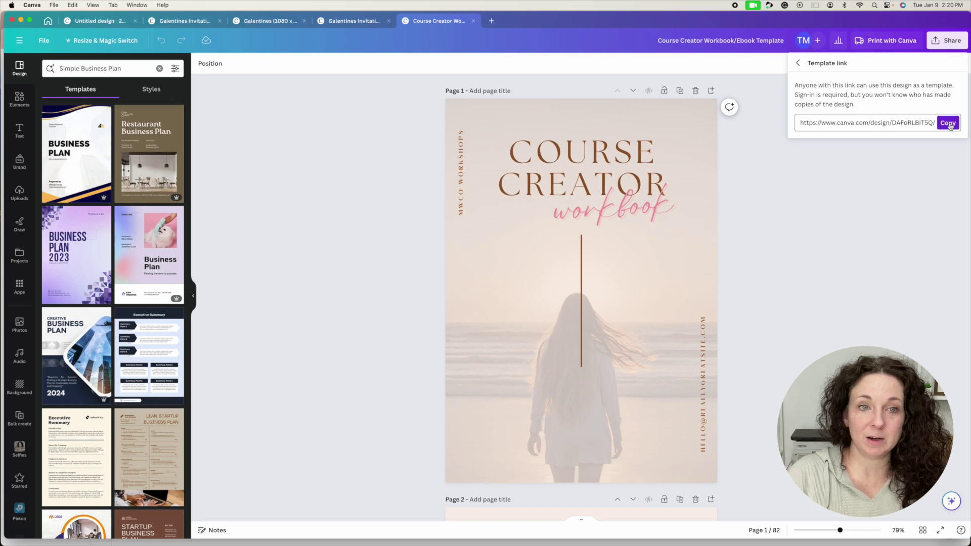
{"action": "left_click", "coordinate": [948, 123]}
{"action": "left_click", "coordinate": [353, 20]}
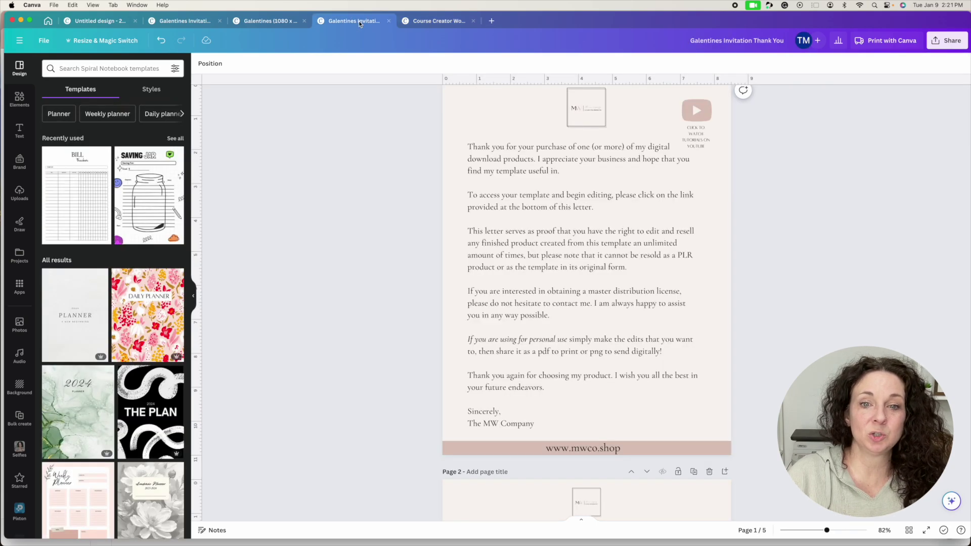
Choose PDF Standard for the Galentines download, keeping all 5 pages selected.
{"action": "left_click", "coordinate": [930, 44]}
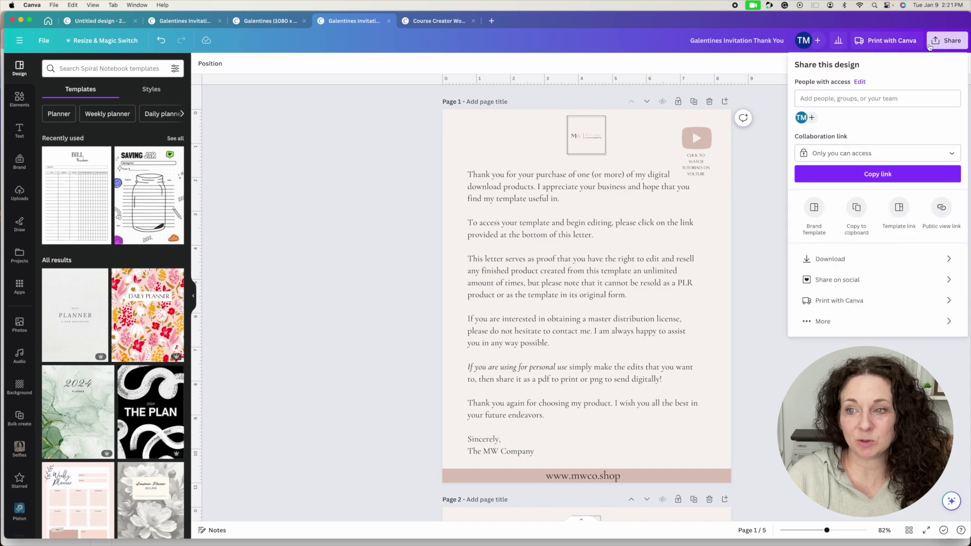
{"action": "left_click", "coordinate": [876, 262]}
{"action": "left_click", "coordinate": [899, 103]}
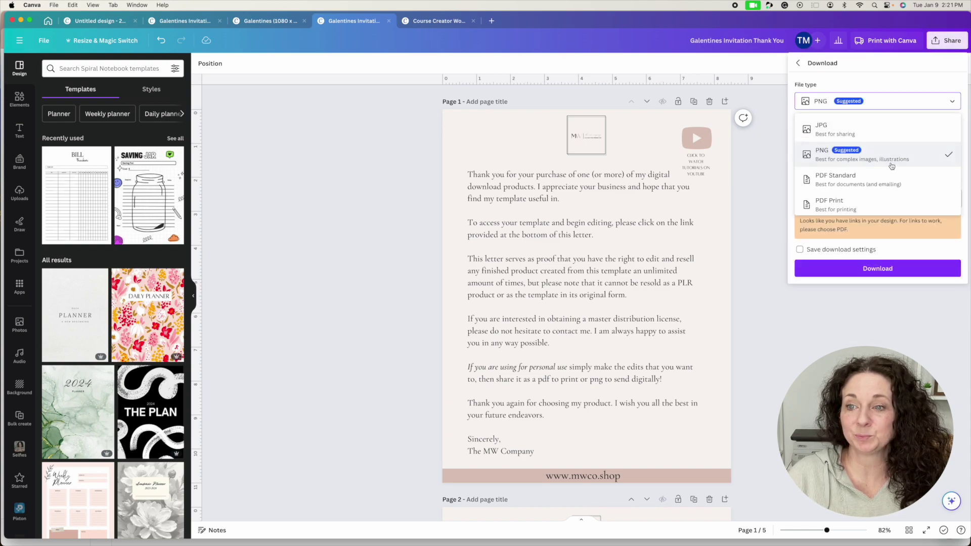
{"action": "left_click", "coordinate": [882, 183]}
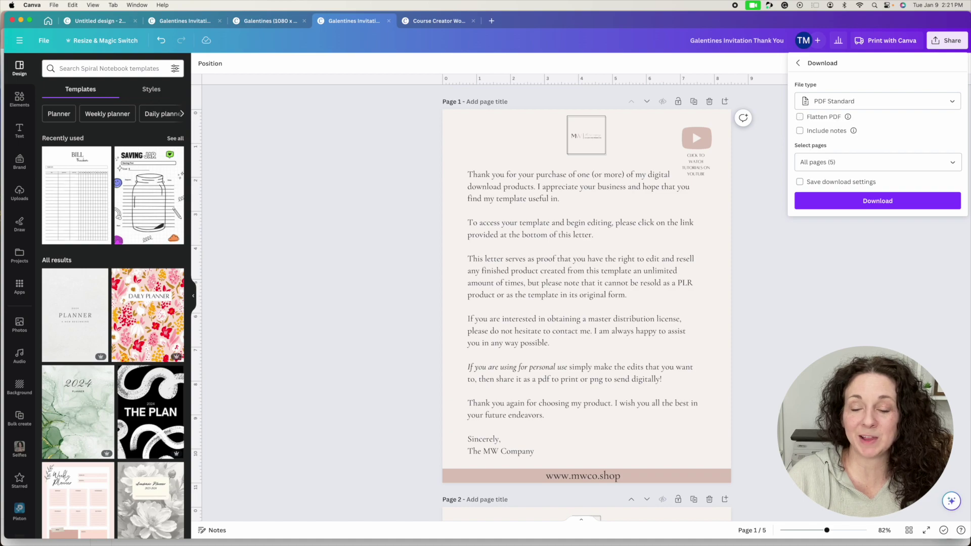